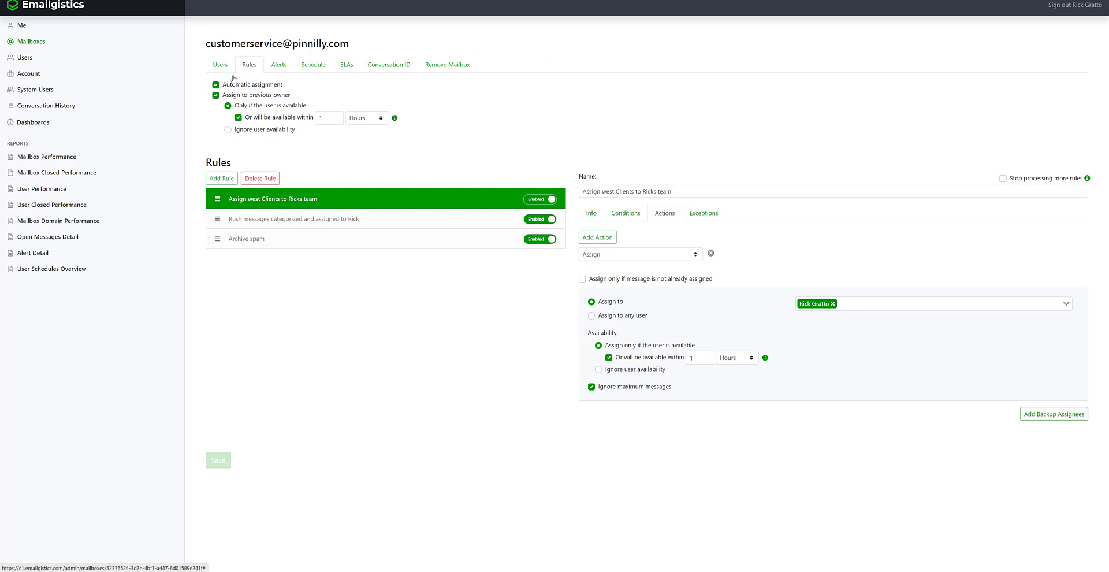
- Add a new rule named 'Auto reply' and give it one blank condition
left_click(220, 180)
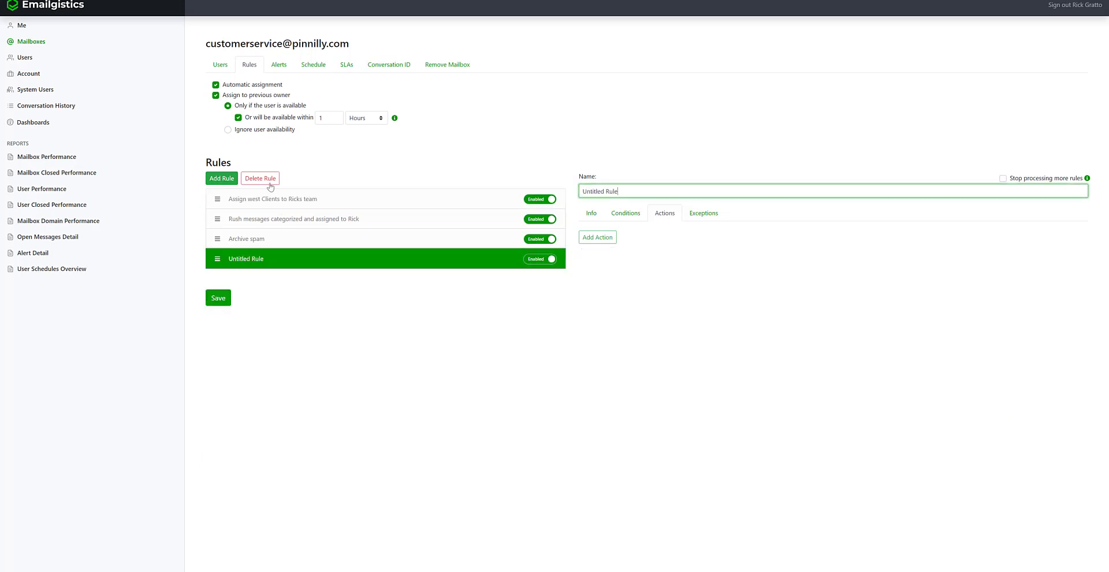
left_click_drag(624, 191, 553, 191)
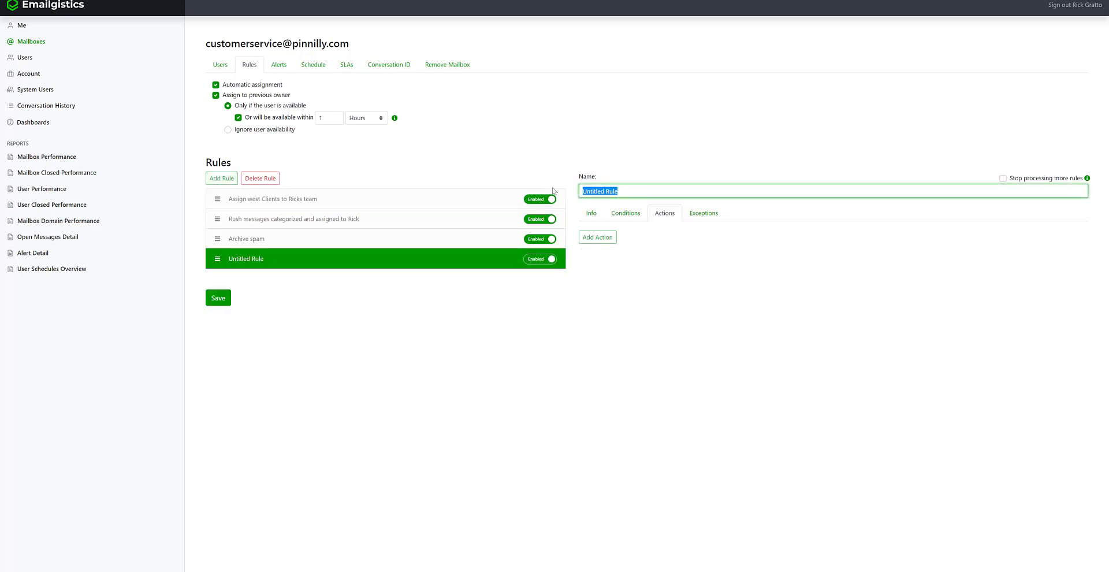
type("Auto reply")
left_click(634, 215)
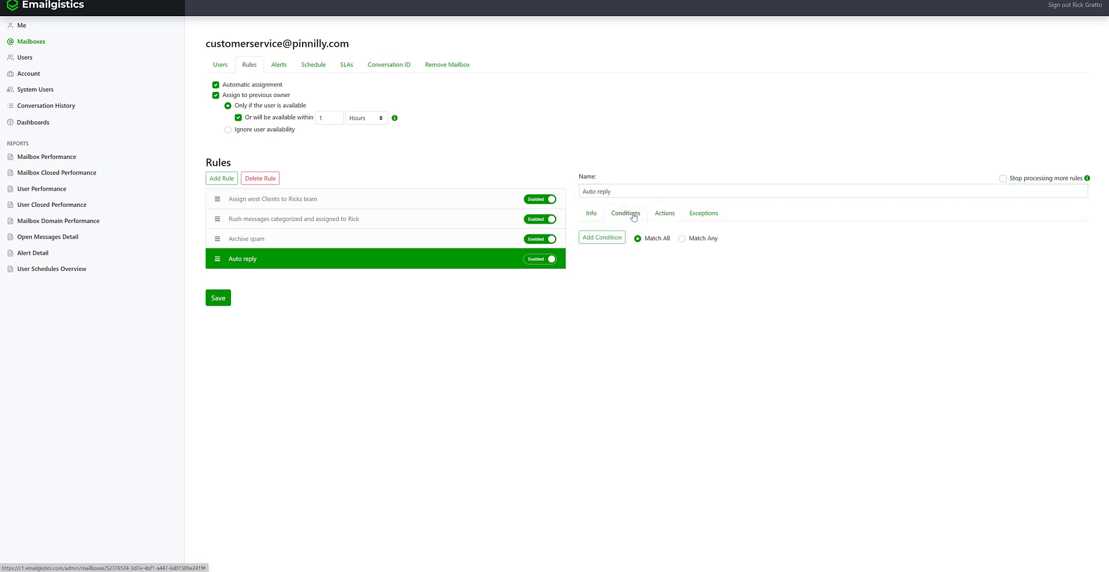
left_click(614, 239)
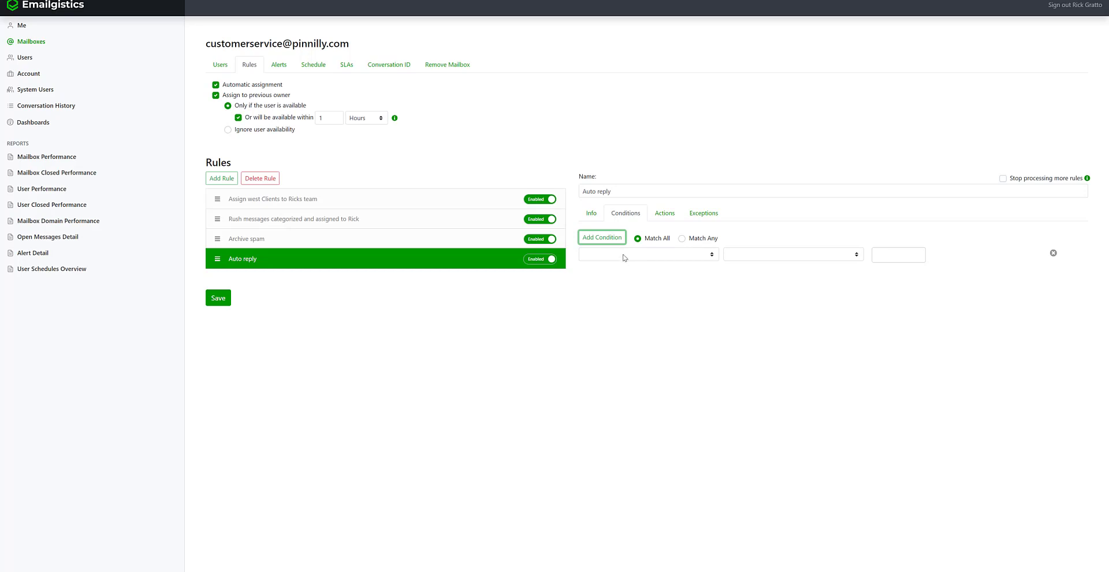
- Set the first condition to Conversation is new
left_click(624, 255)
left_click(624, 371)
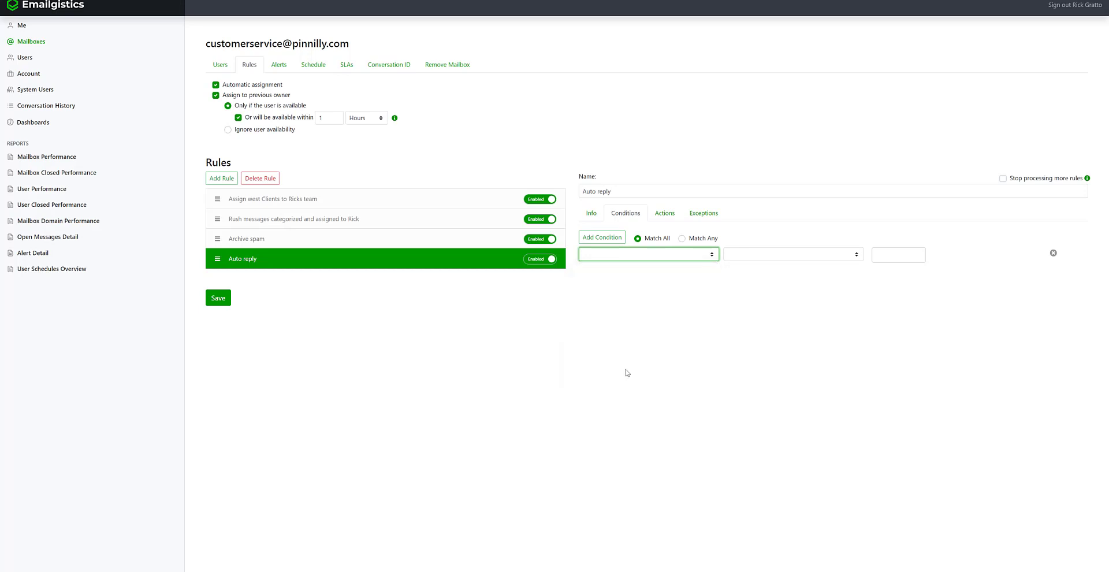
left_click(772, 257)
left_click(778, 273)
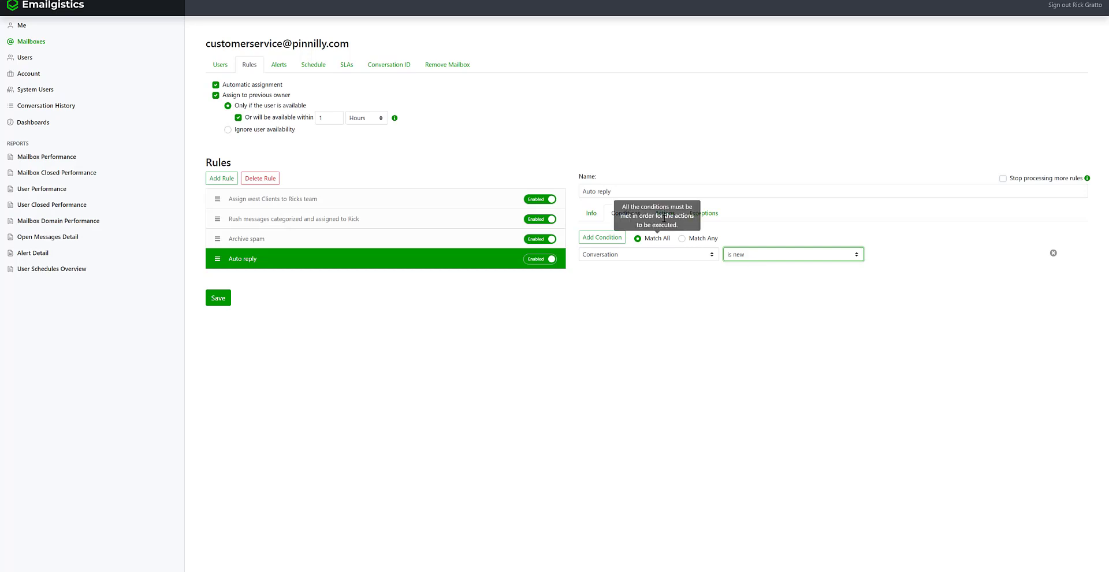
- Add a second condition: Received date is inside schedule
left_click(603, 238)
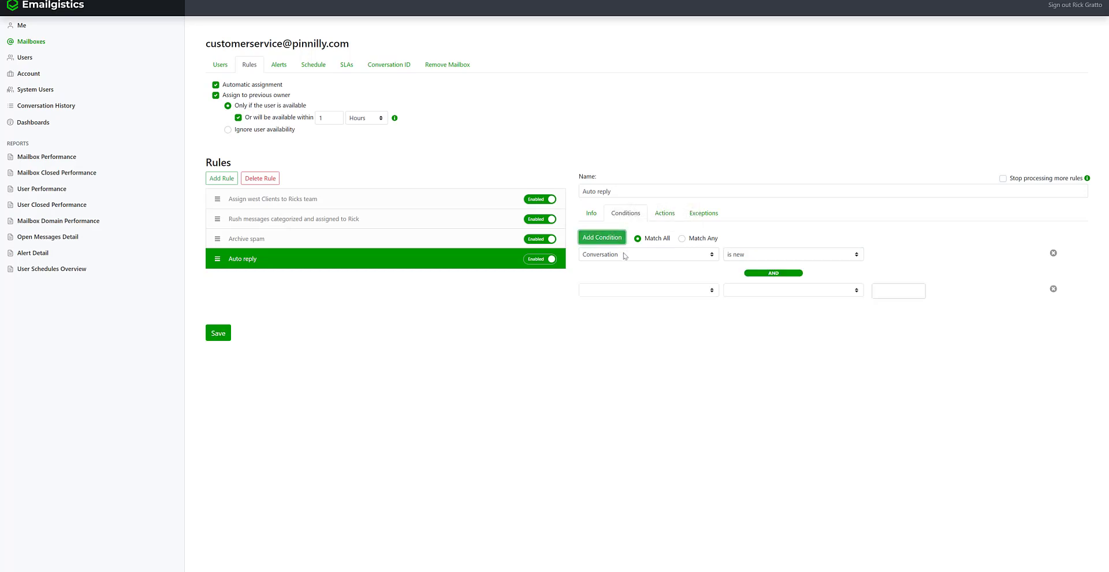
left_click(673, 294)
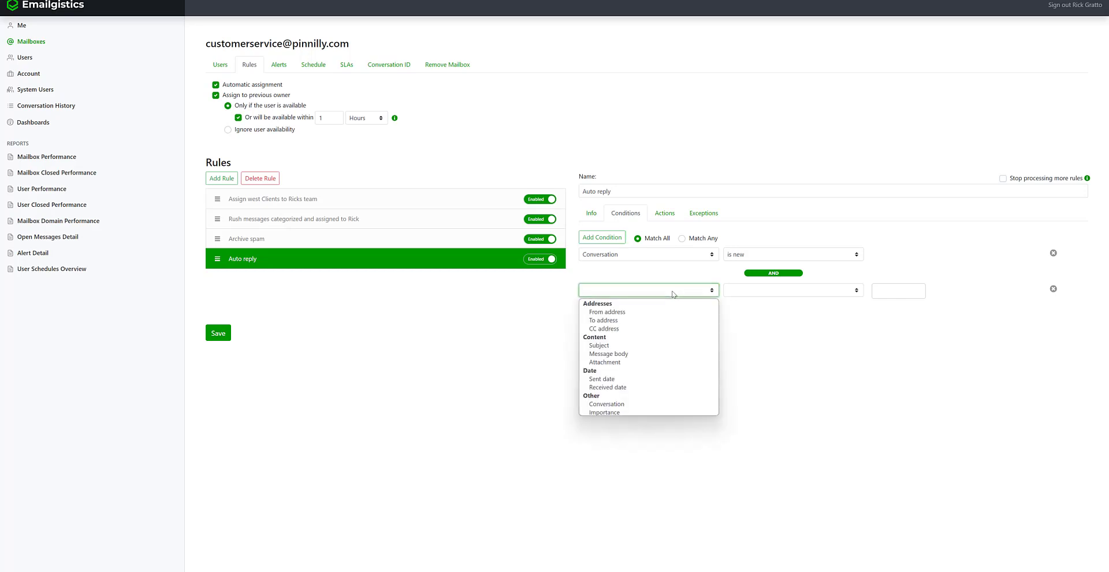
left_click(658, 387)
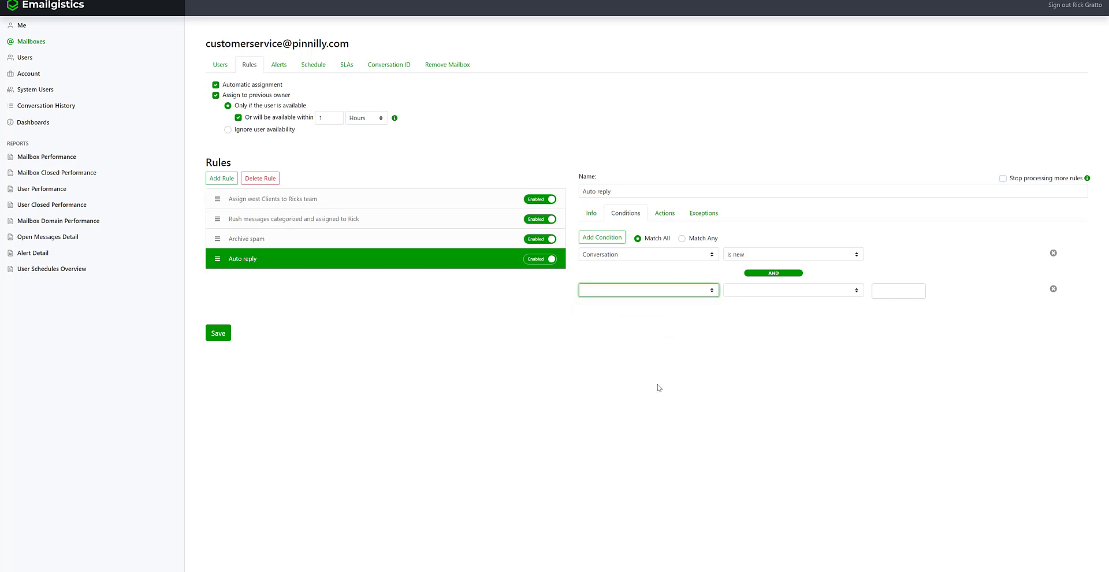
left_click(761, 290)
left_click(769, 321)
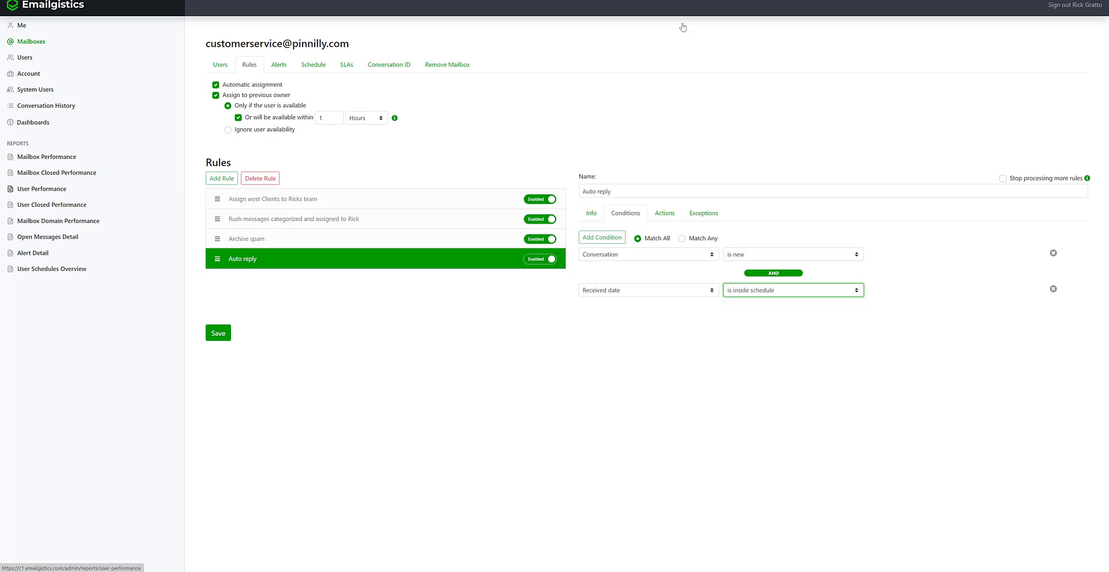
left_click(655, 215)
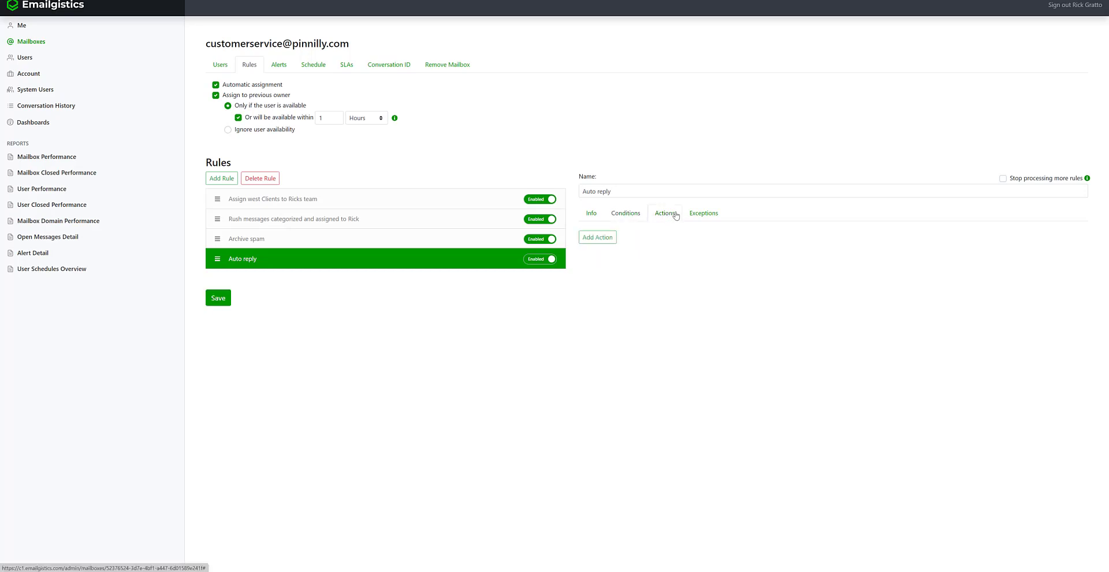
- Add a Send message action to the rule and open its reply message for editing
left_click(596, 239)
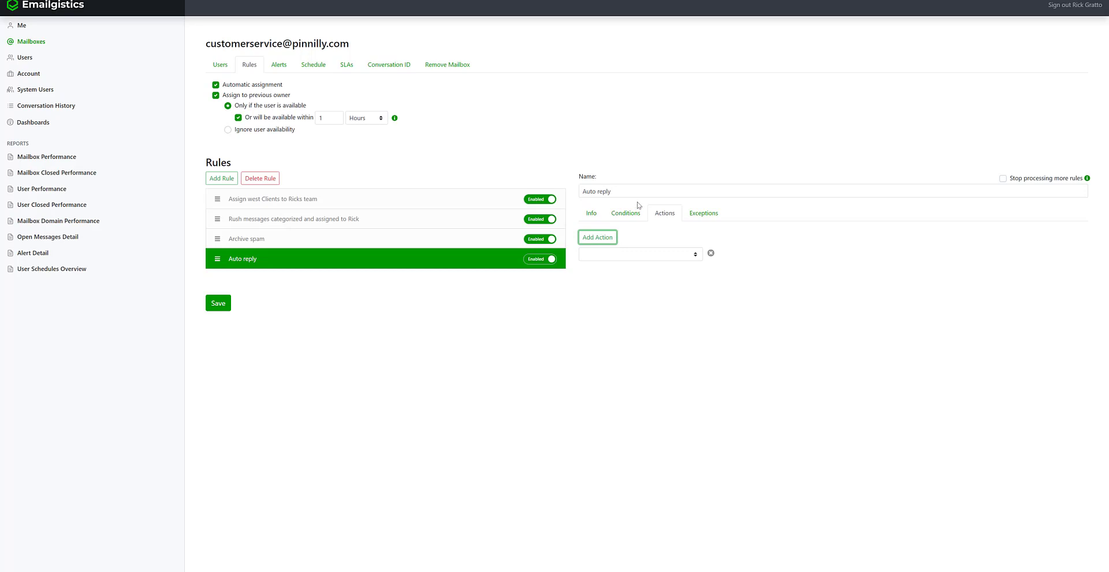
left_click(692, 258)
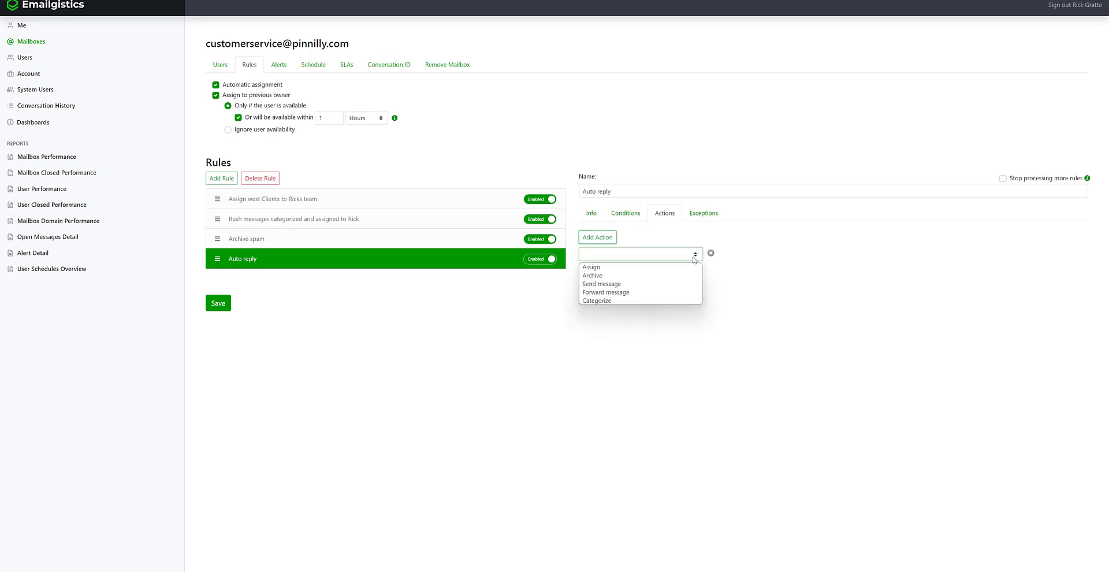
left_click(677, 285)
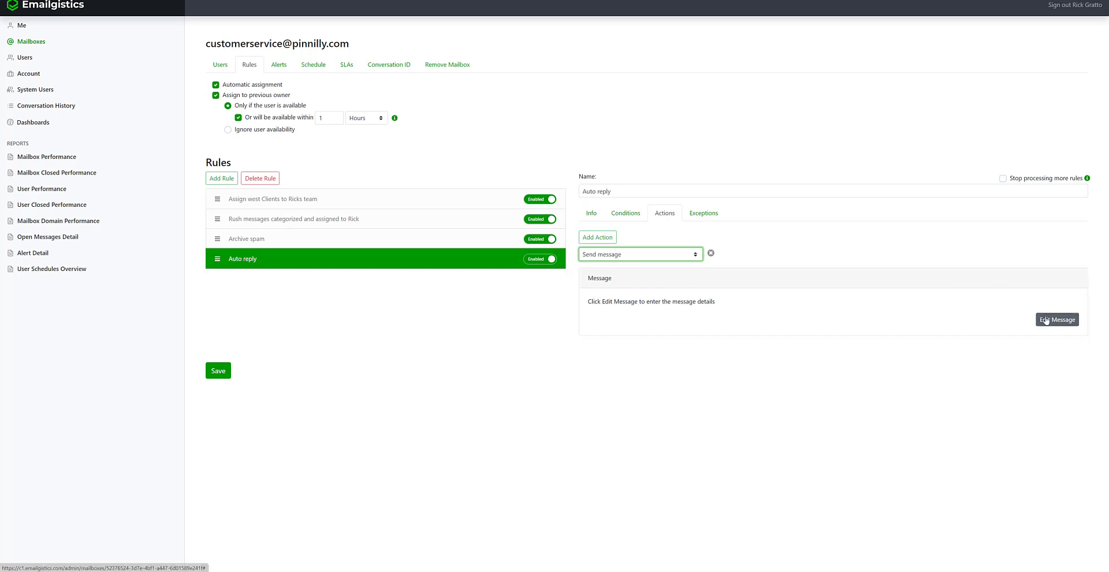
left_click(1046, 320)
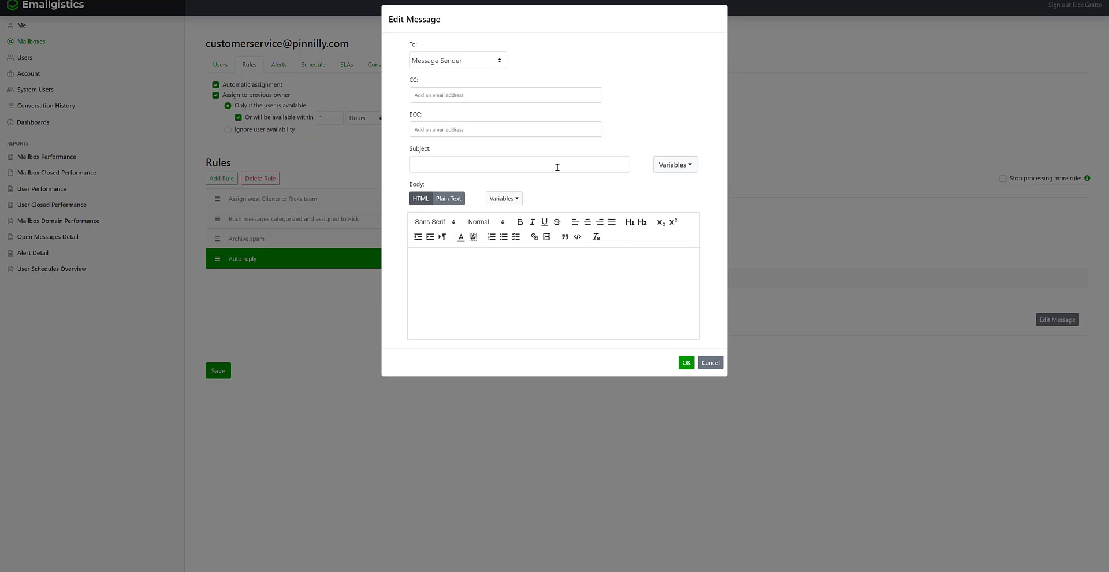
- Set the reply subject to 'RE:%%subject%%' using the subject variable
left_click(556, 167)
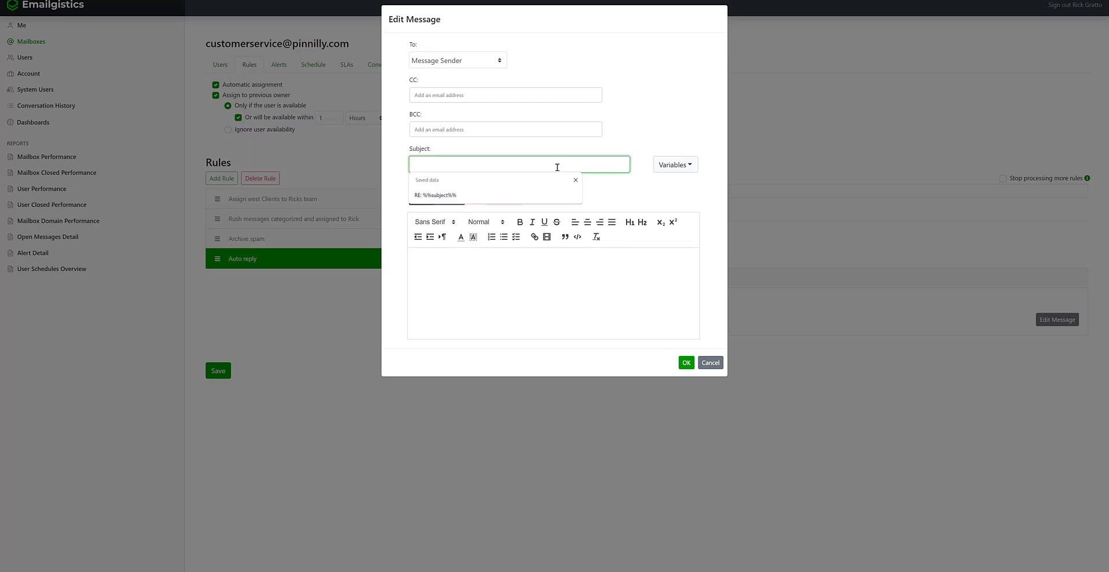
type("RE:")
left_click(682, 166)
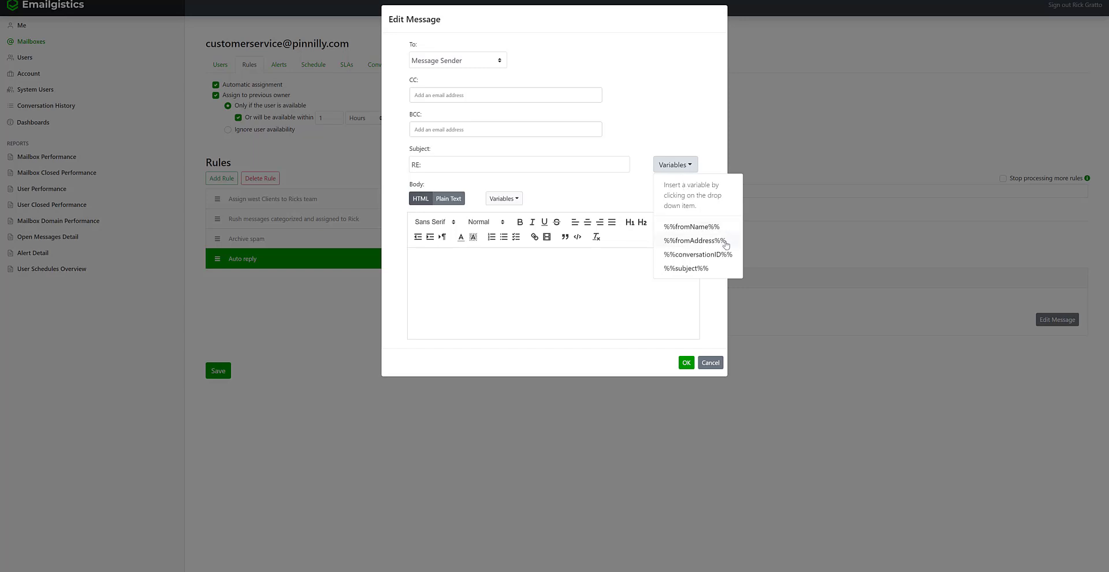
left_click(713, 269)
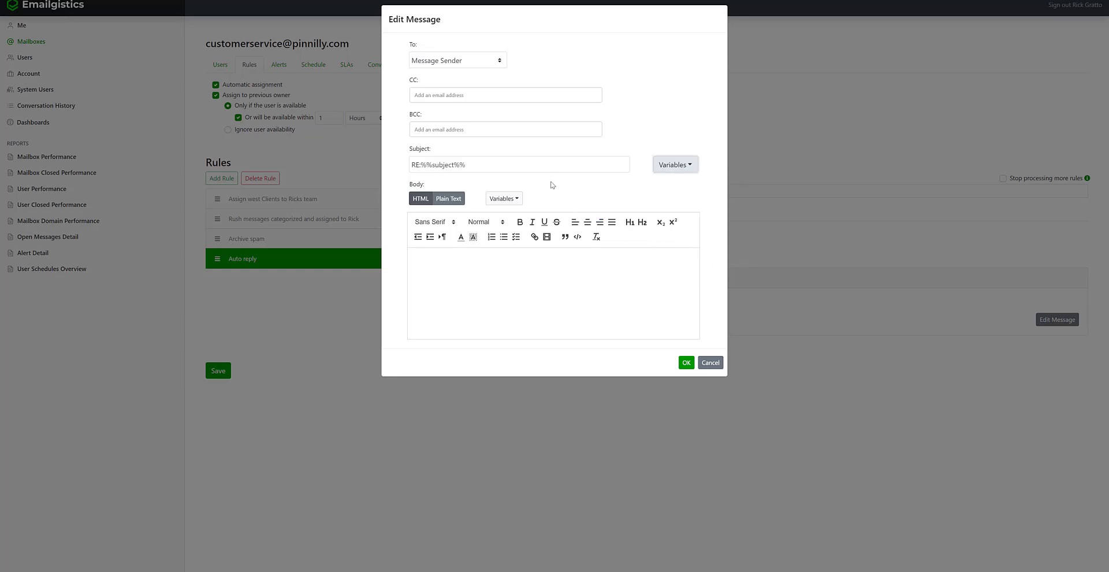
left_click(670, 171)
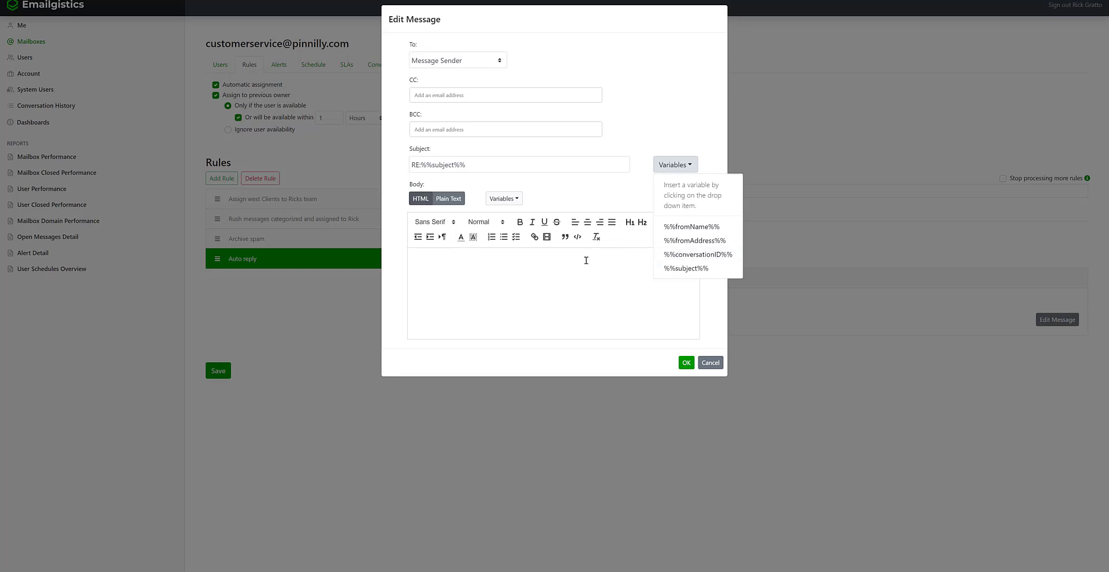
- Paste the reply template with %%fromName%% greeting, %%conversationID%% reference and Customer Service Team sign-off into the body
left_click(585, 261)
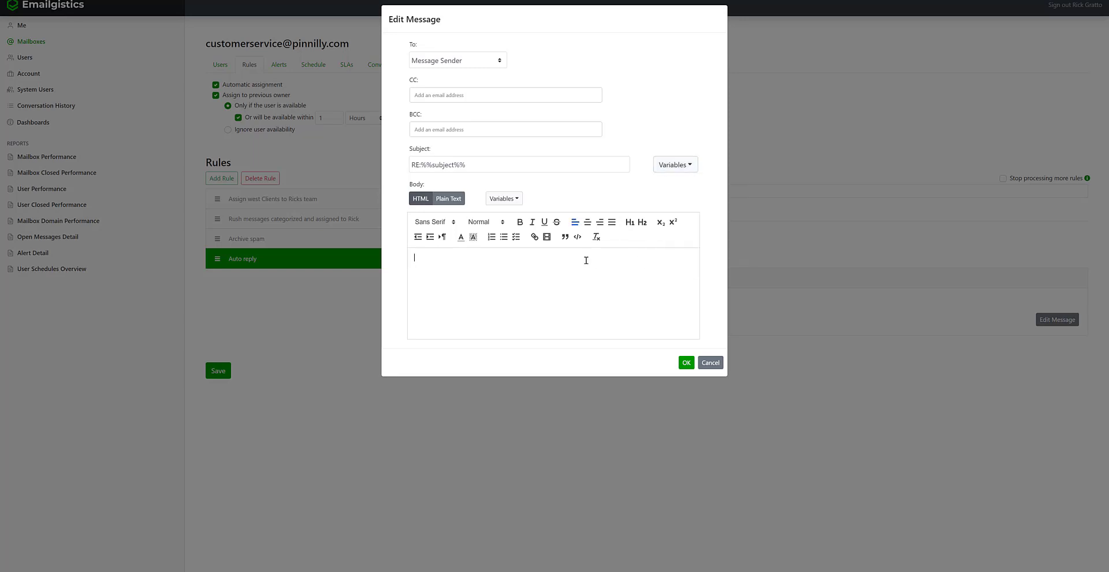
right_click(586, 260)
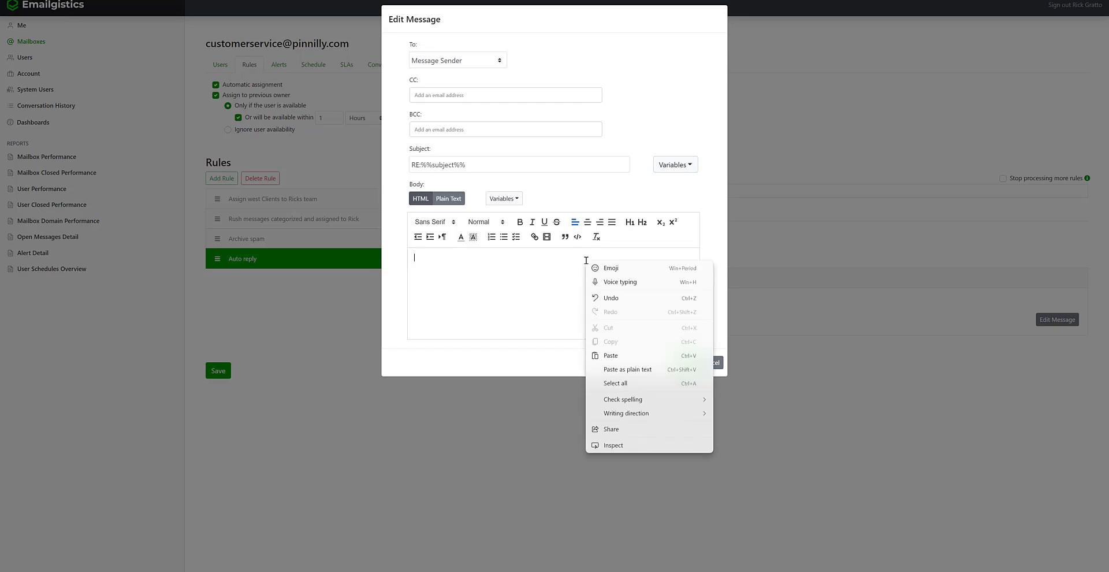
left_click(623, 360)
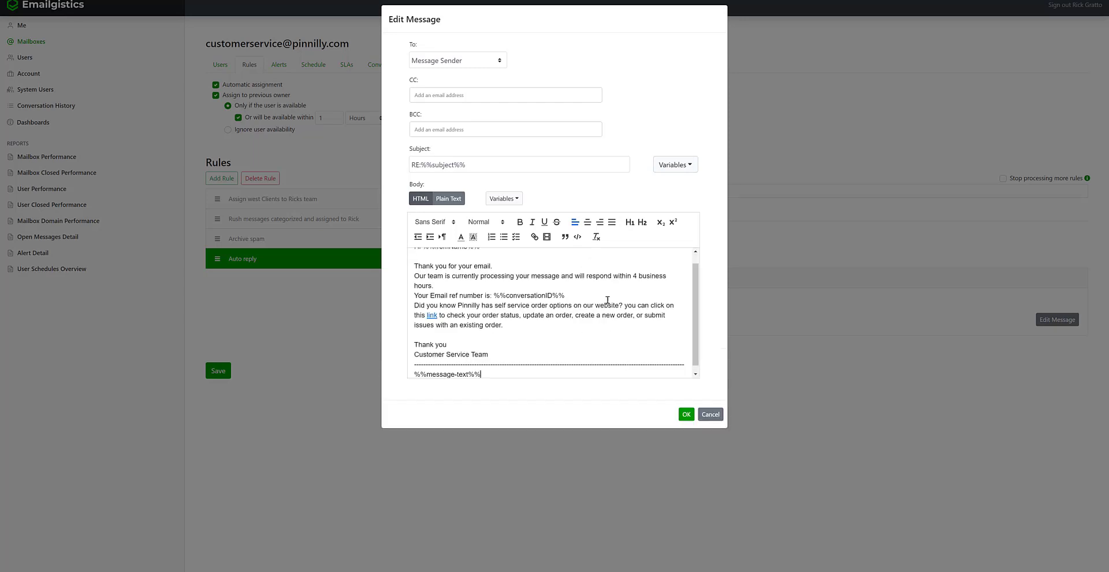
left_click_drag(697, 301, 698, 277)
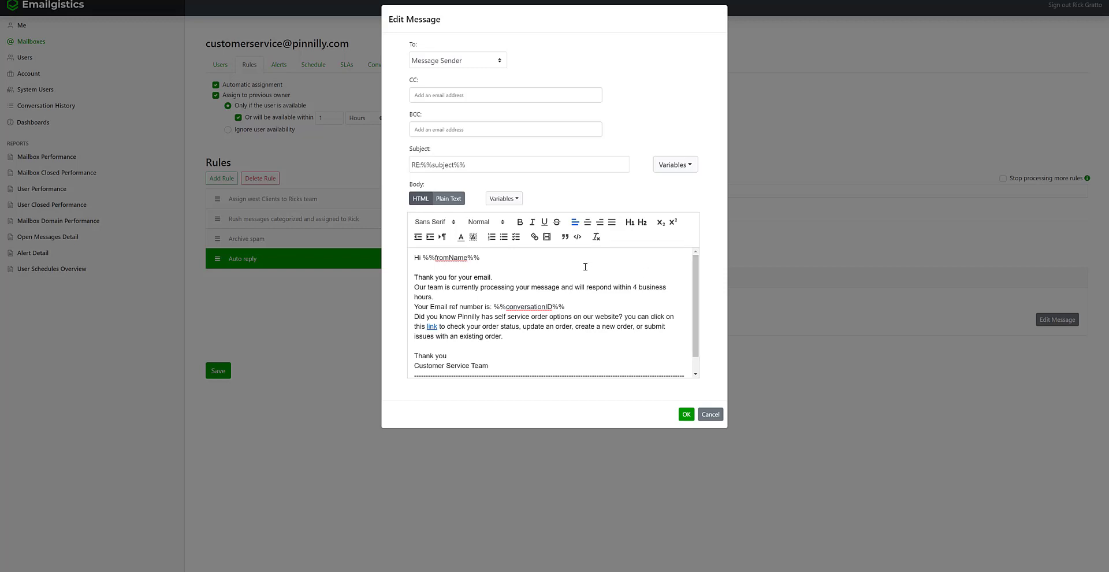
left_click(508, 200)
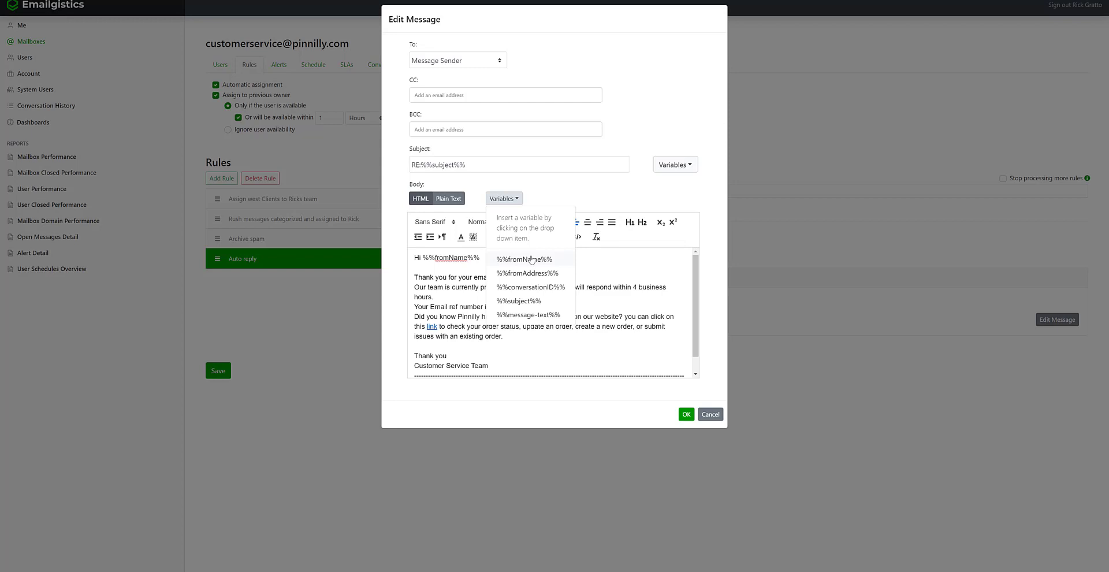
left_click(481, 264)
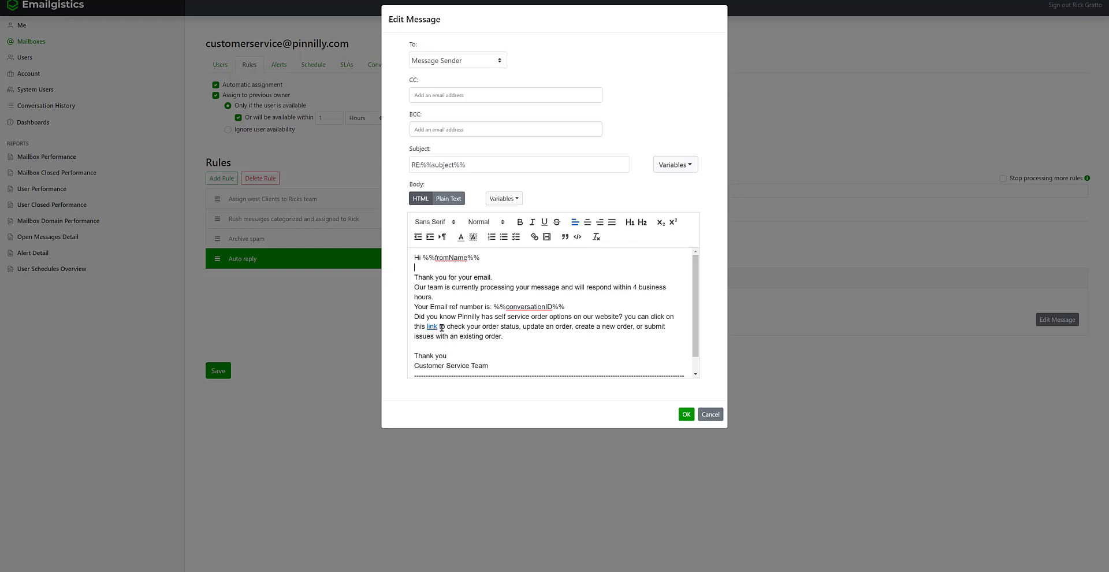
- Put a hyperlink on the word 'link' in the reply body and confirm the message
double_click(443, 327)
left_click(534, 236)
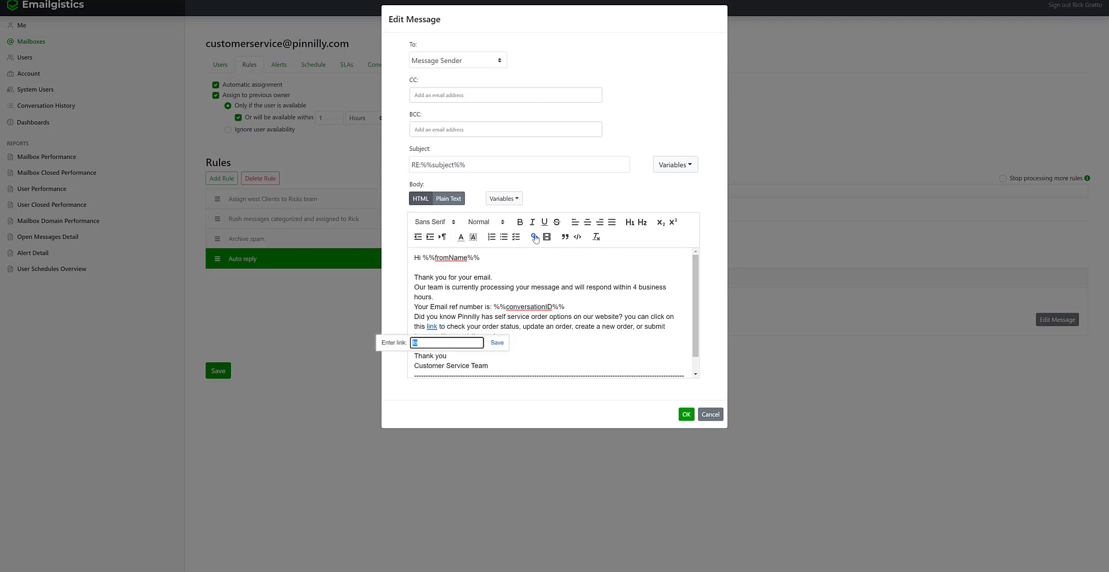
left_click(556, 344)
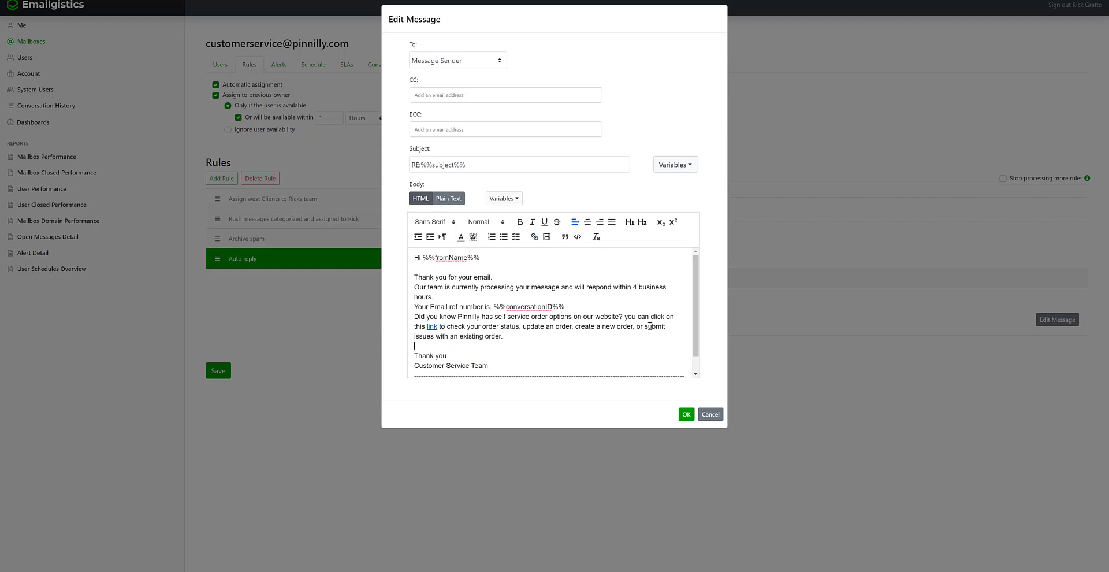
left_click_drag(699, 322, 694, 348)
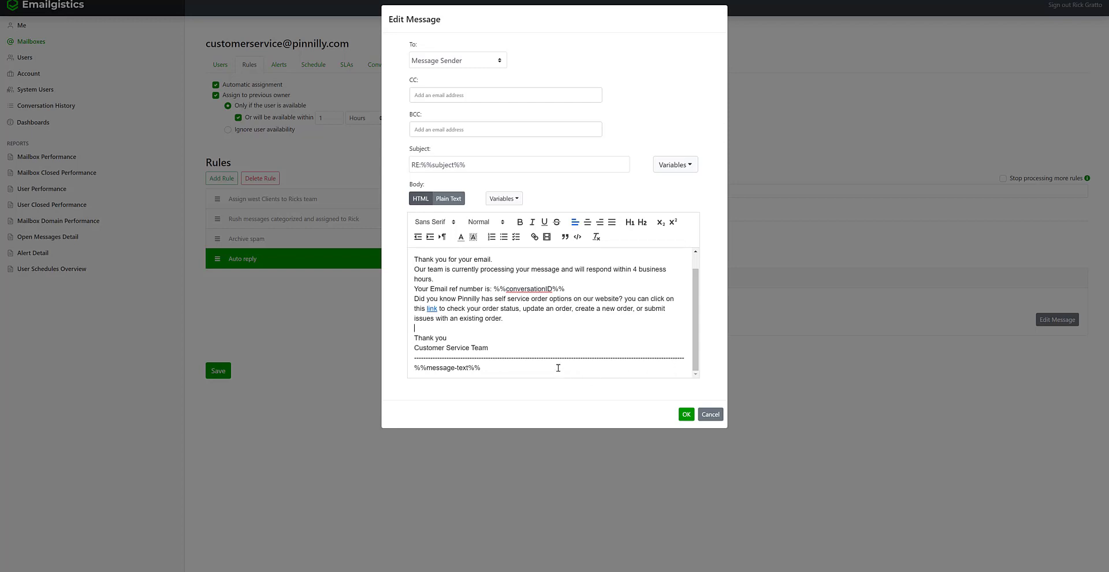
left_click(512, 200)
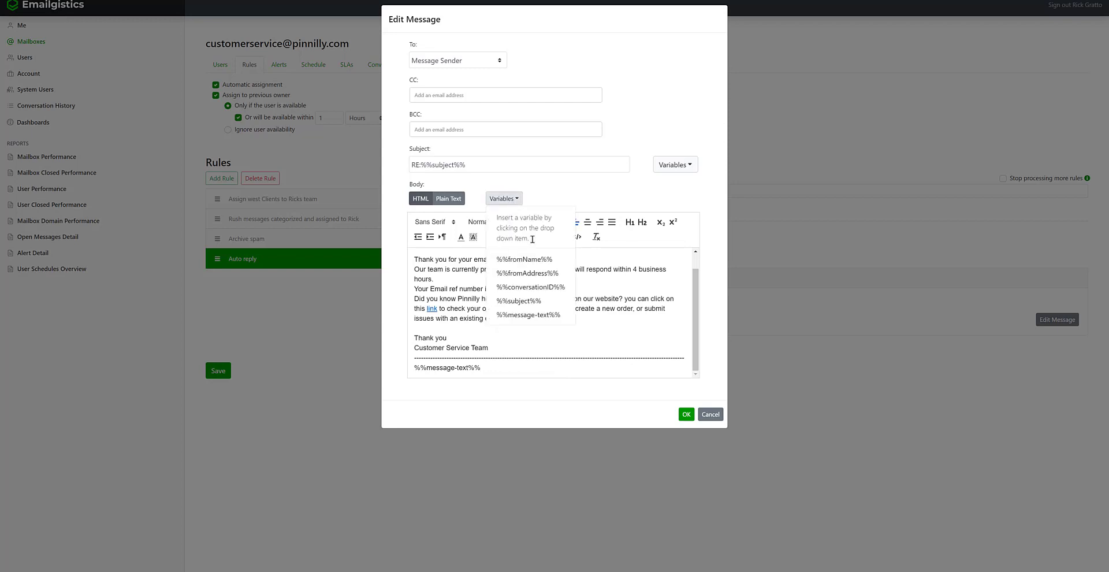
left_click(611, 183)
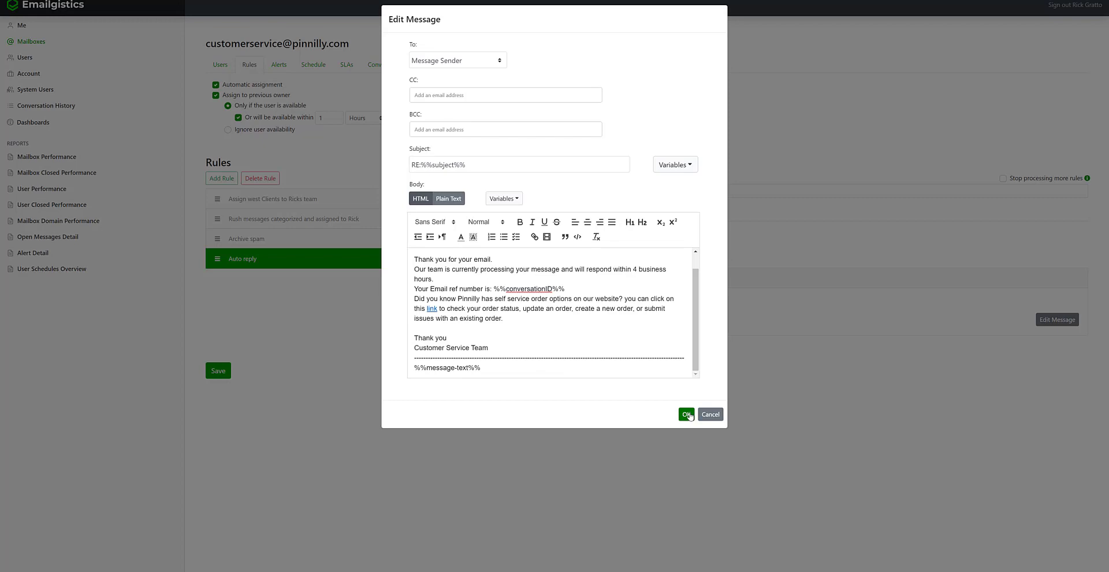
left_click(687, 414)
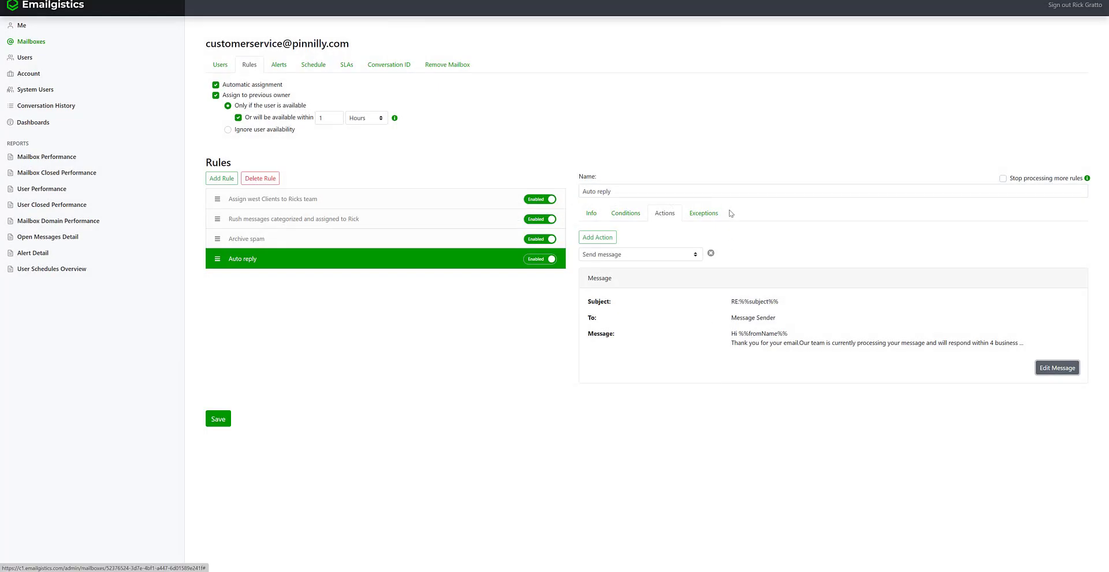
- Add an exception to the rule on From address with the equals operator
left_click(716, 215)
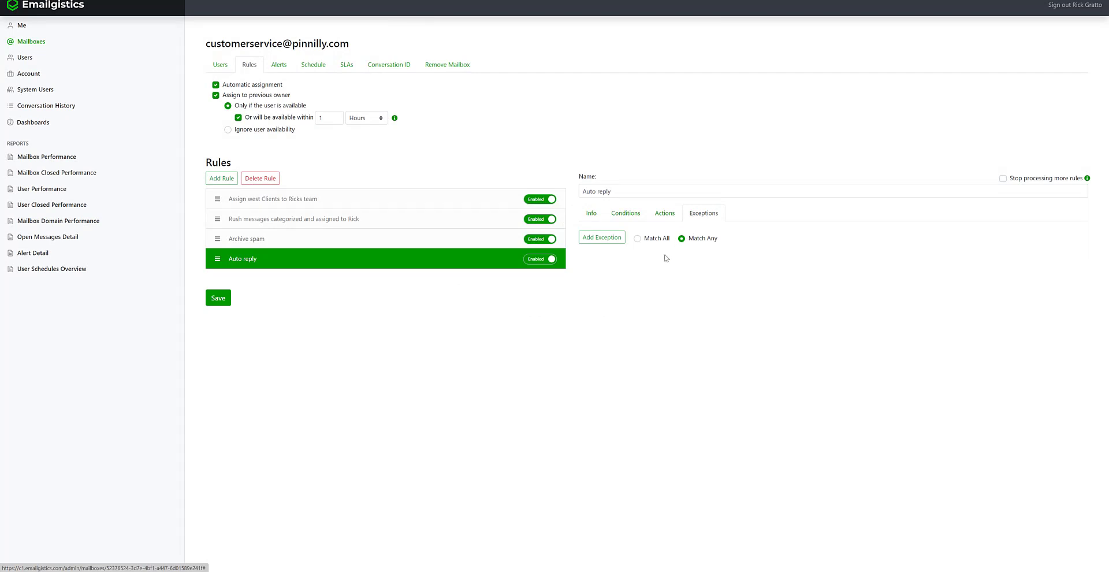
left_click(614, 240)
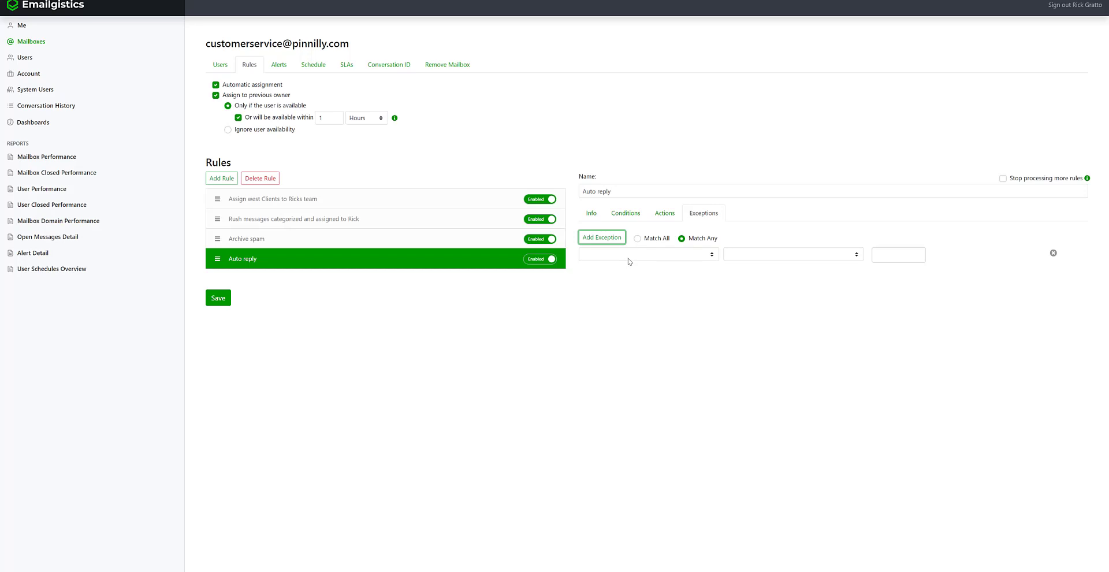
left_click(629, 257)
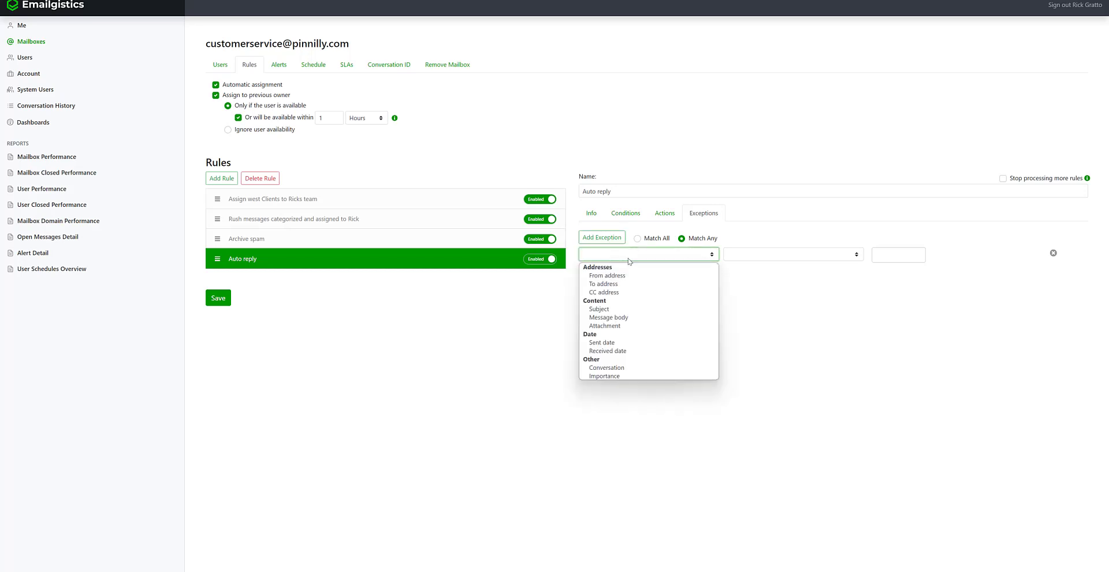
left_click(629, 276)
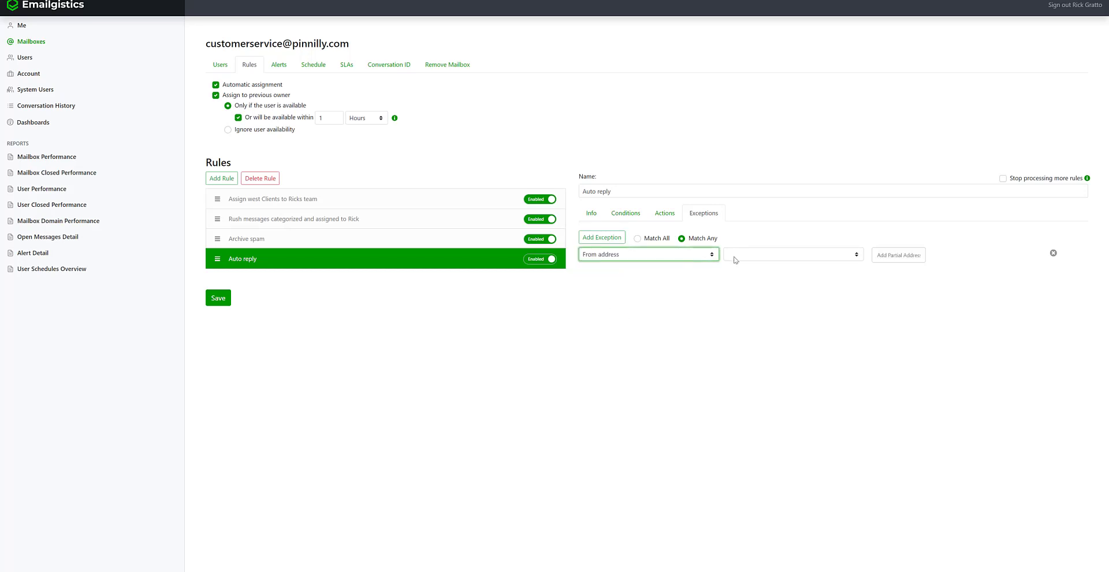
left_click(746, 255)
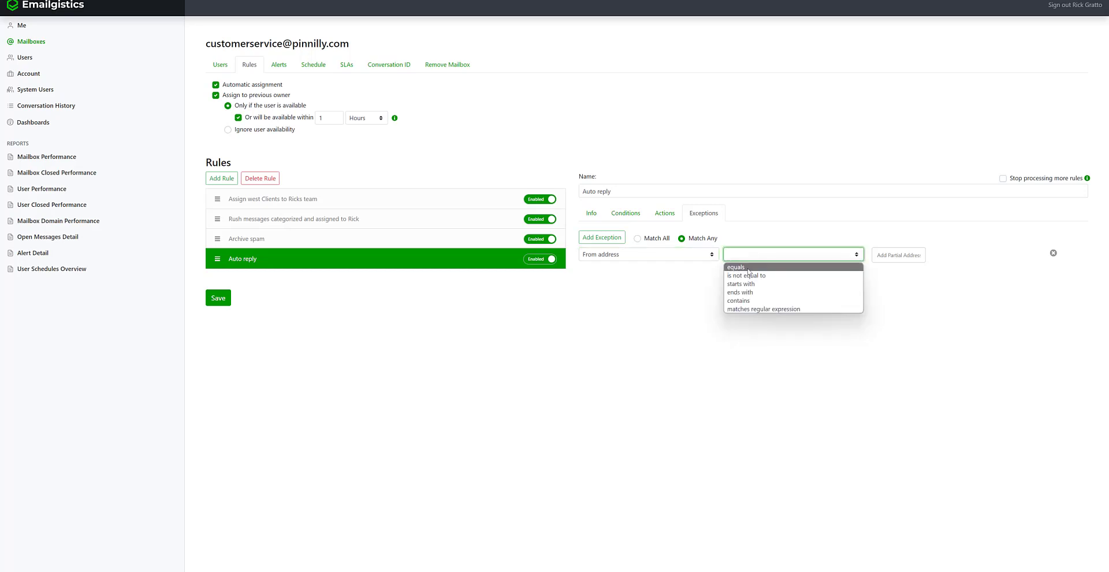
left_click(748, 268)
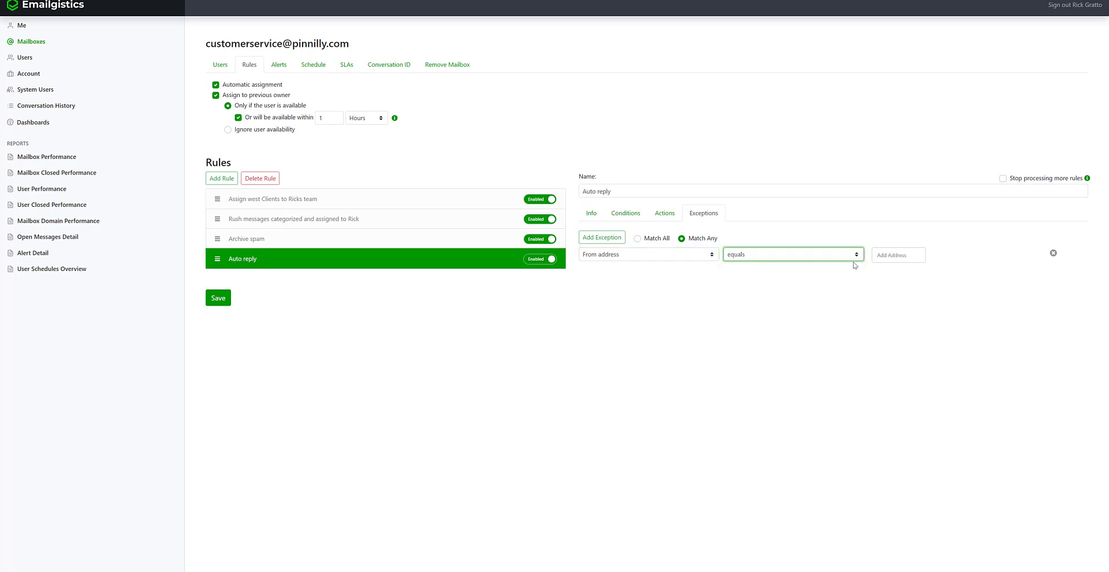
- Enter the mailbox's own customer service address as the exception's value
right_click(887, 255)
key("Escape")
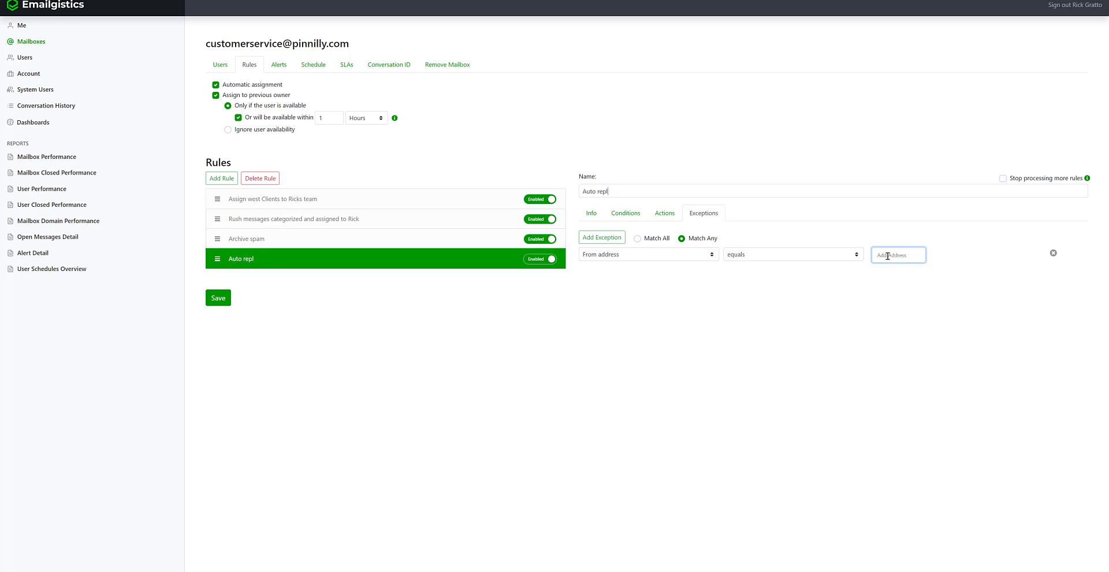
key("ctrl+z")
left_click(887, 255)
key("Return")
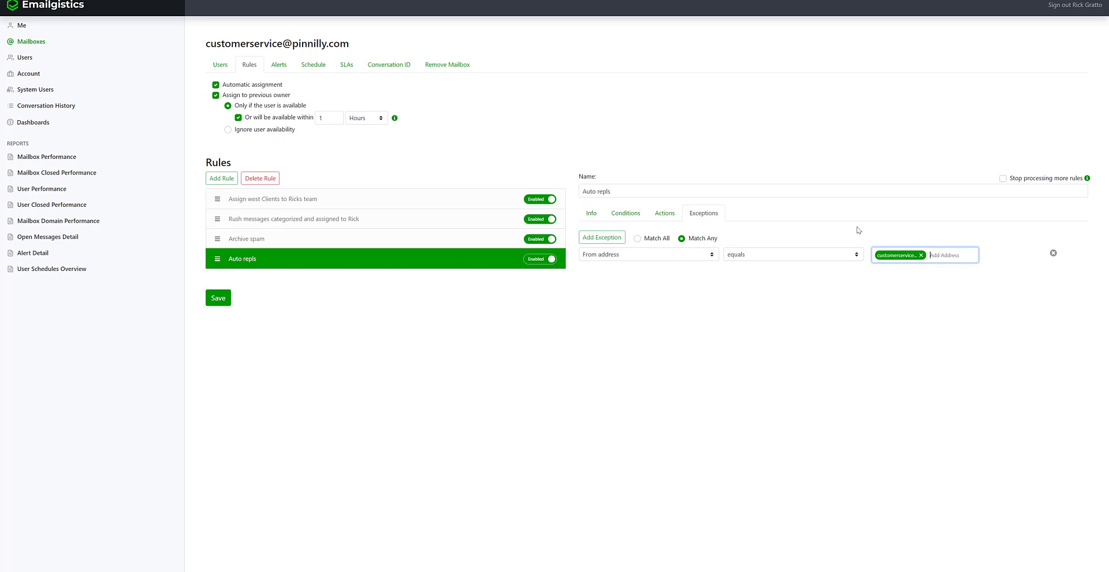
- Fix the typo in the rule name and save the Auto reply rule
left_click(679, 189)
key("BackSpace")
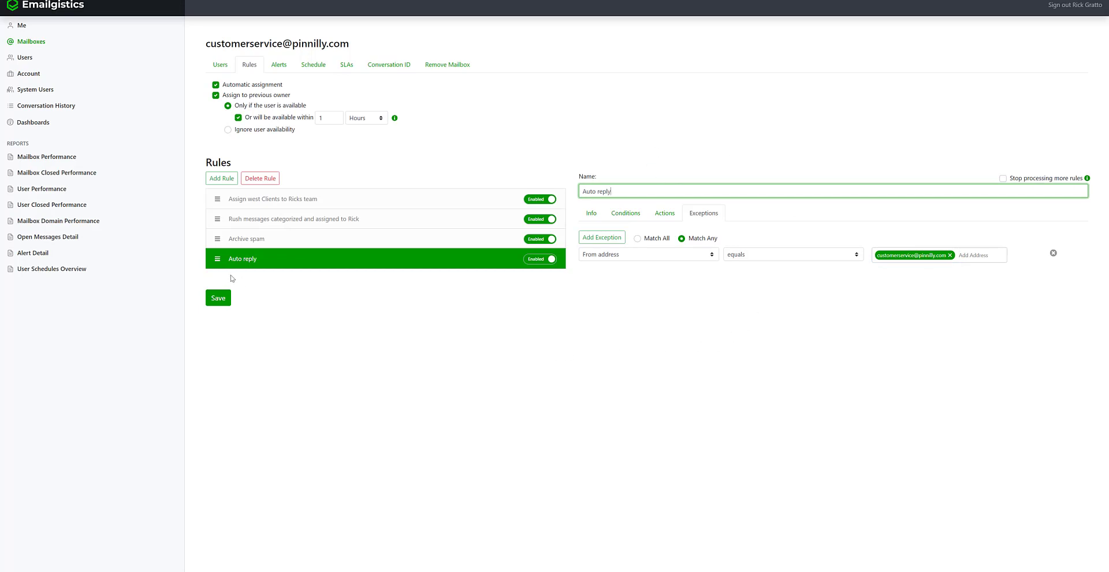
left_click(223, 298)
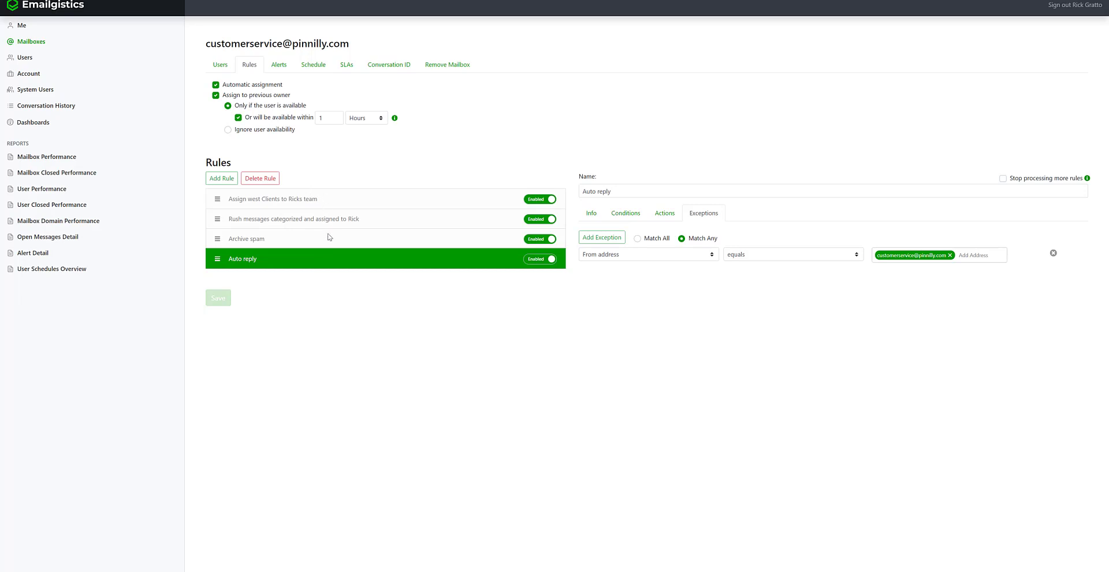
- Make 'Assign west Clients to Ricks team' stop processing more rules, move Auto reply to the top, and save
left_click(329, 202)
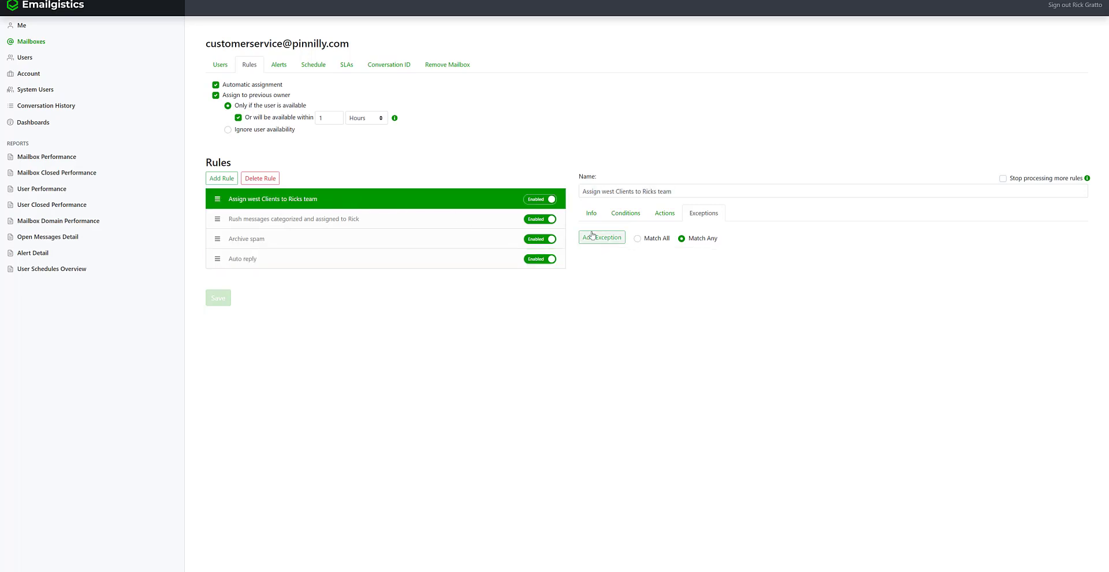
left_click(622, 217)
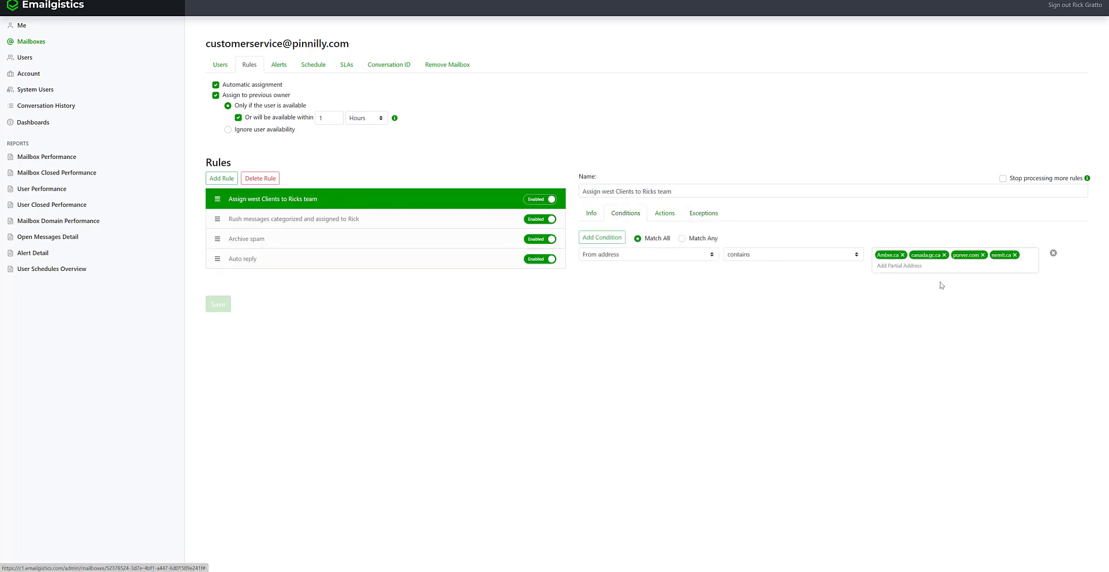
right_click(1003, 181)
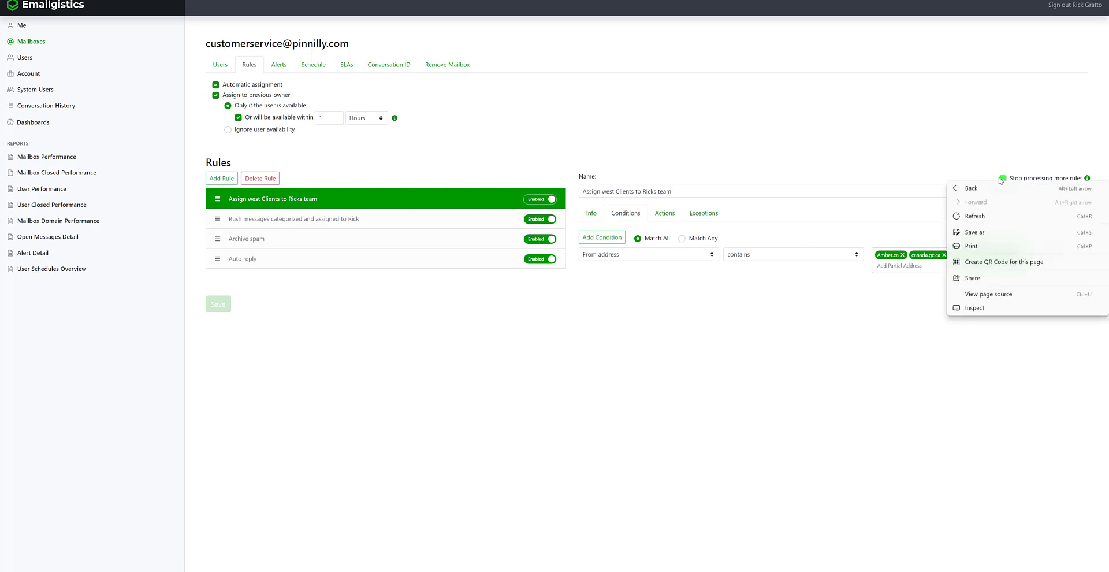
key("Escape")
left_click(1003, 179)
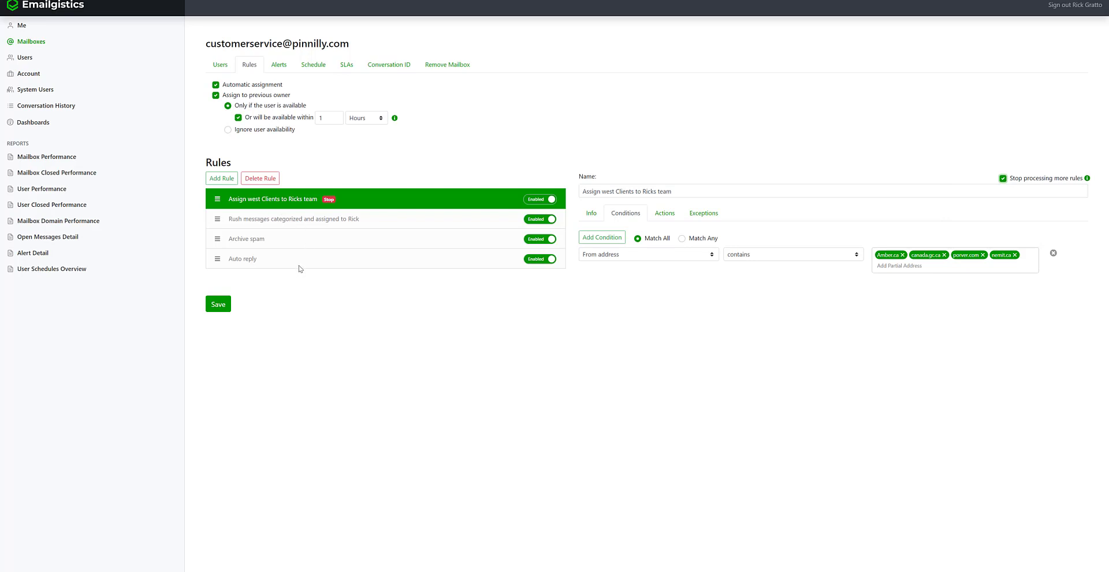
left_click_drag(299, 267, 303, 208)
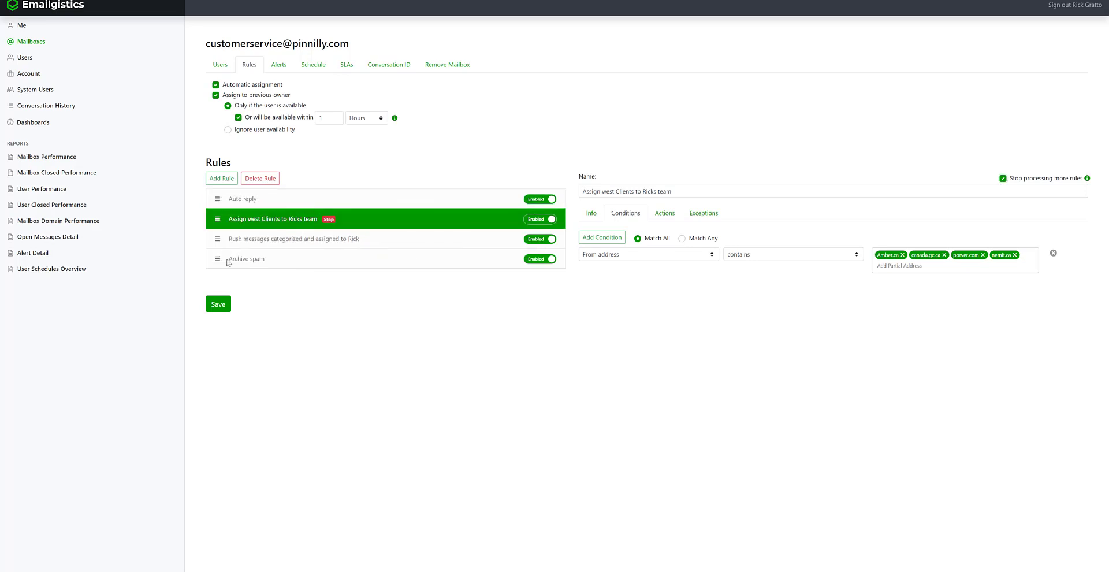
left_click(215, 306)
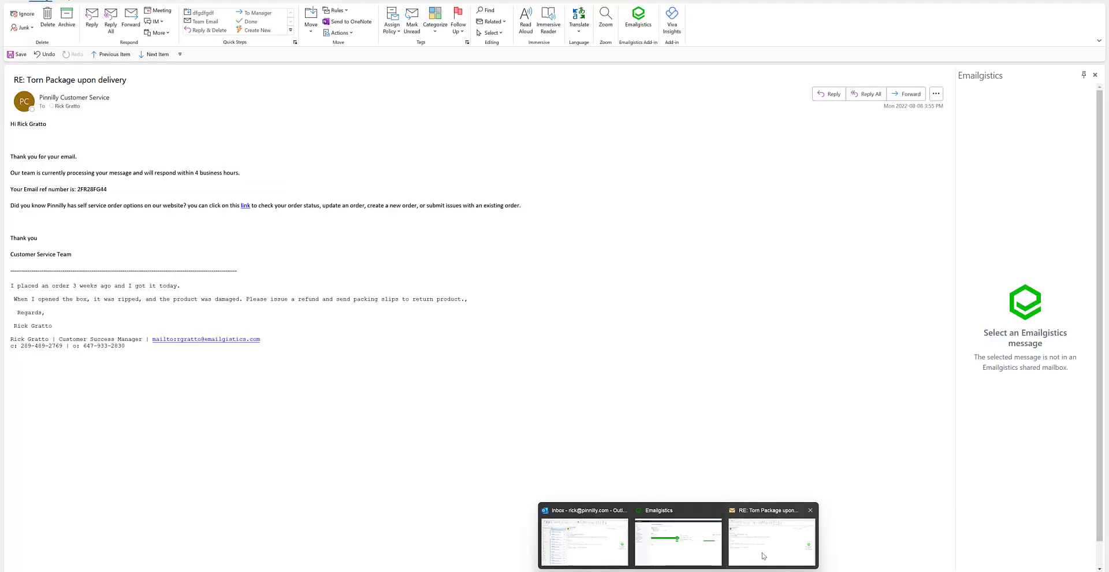
left_click(765, 543)
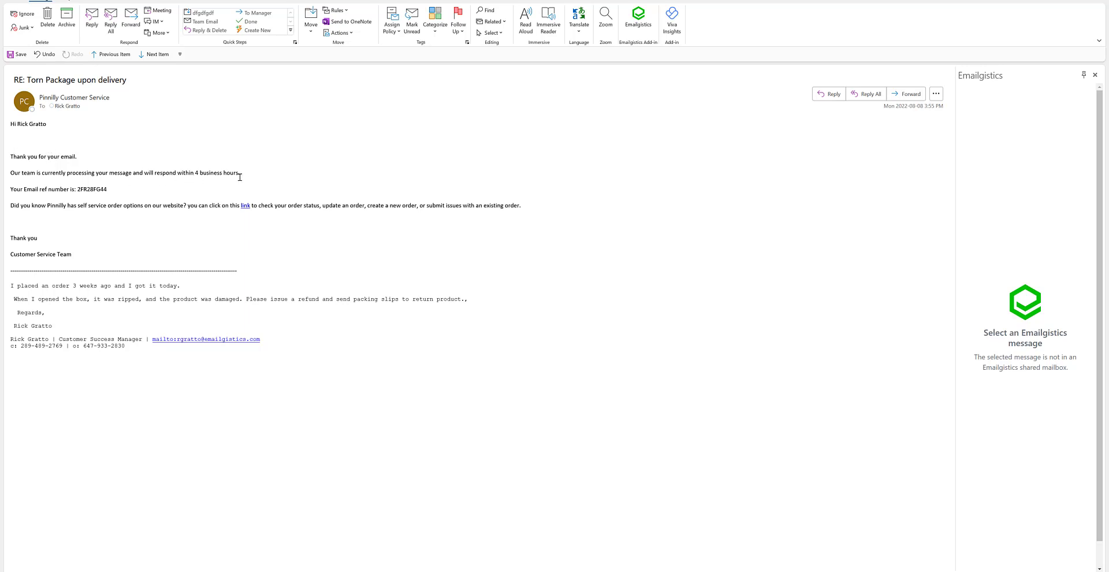
left_click_drag(133, 84, 29, 83)
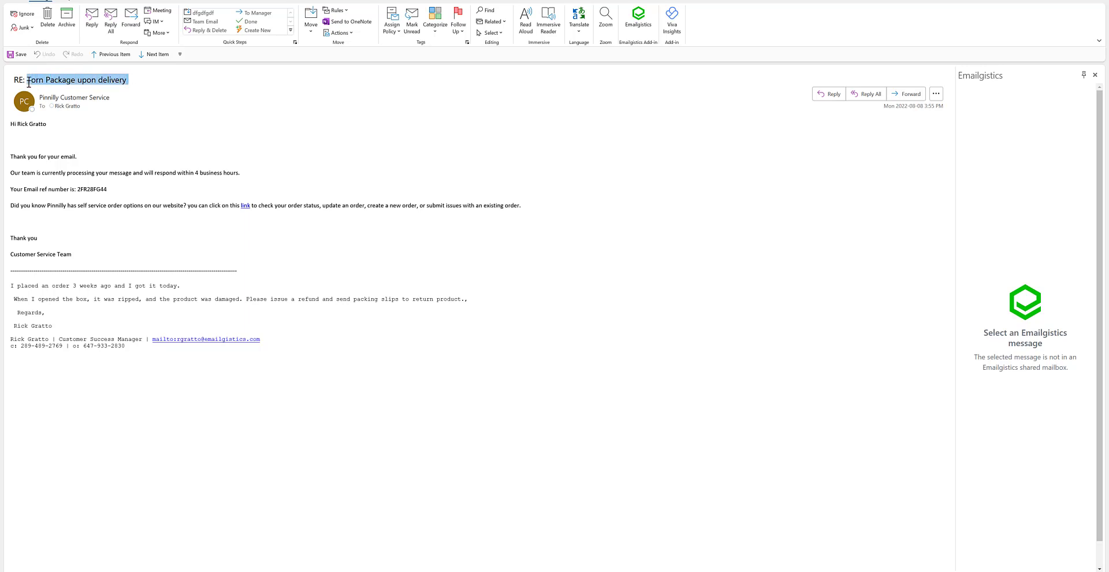
left_click_drag(109, 189, 77, 189)
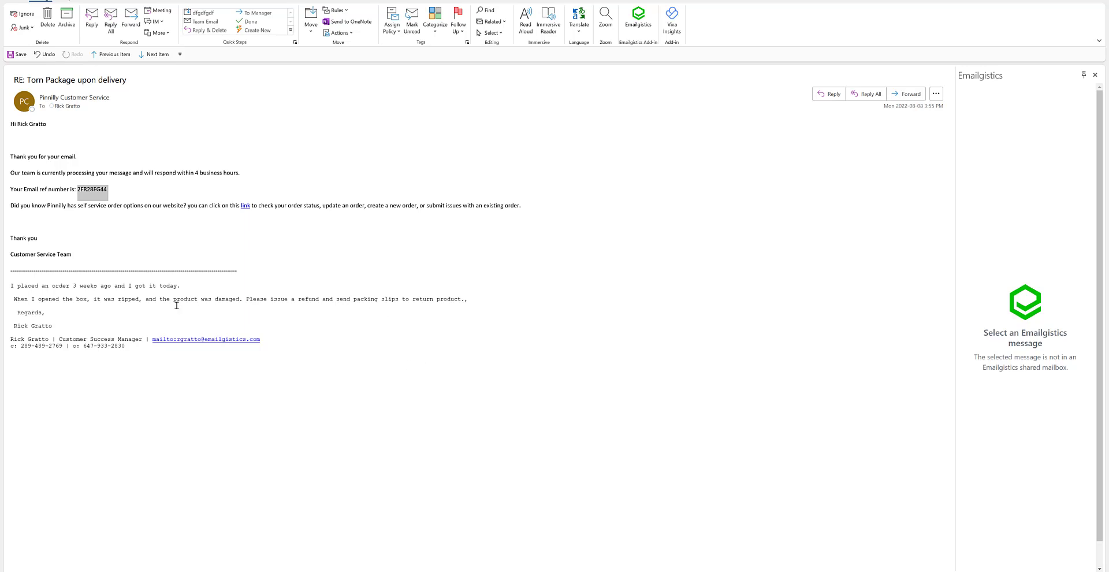
left_click(191, 242)
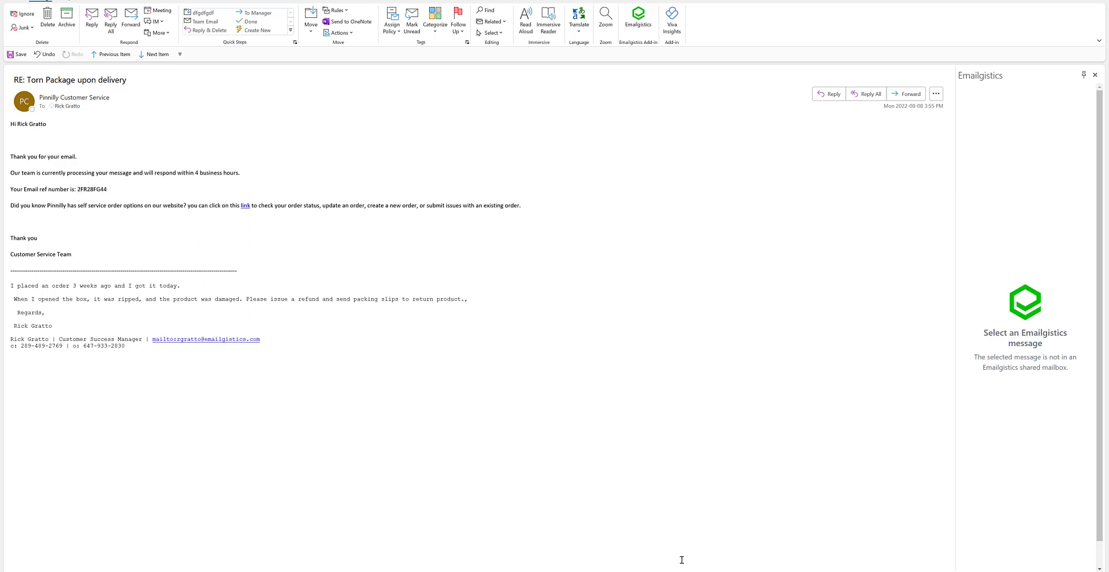
mouse_move(682, 563)
left_click(670, 546)
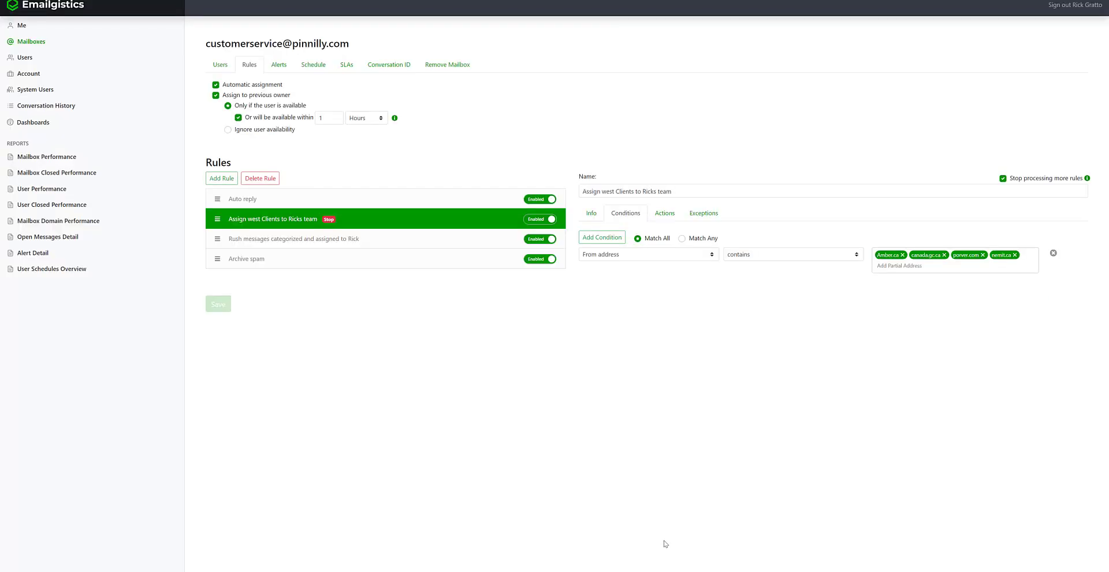
- Change the Auto reply rule's Received date condition to is outside schedule and save
left_click(350, 206)
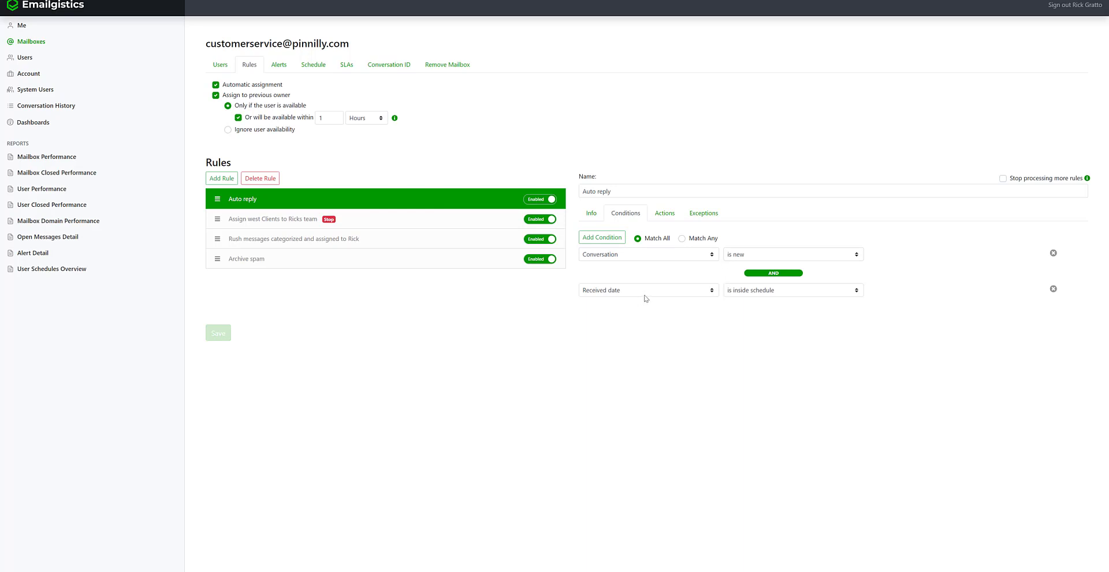
left_click(743, 294)
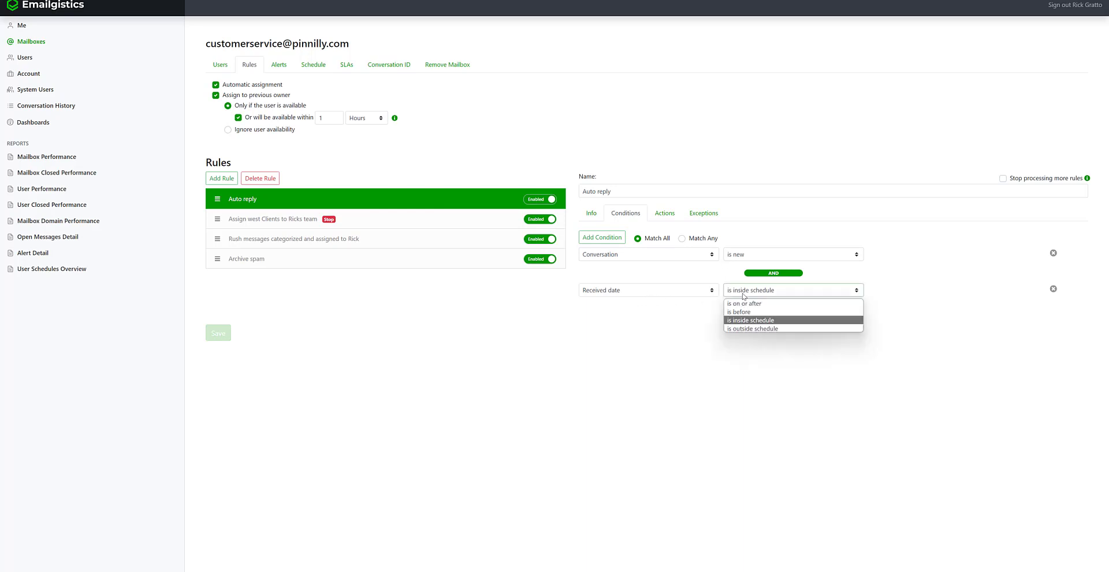
left_click(753, 328)
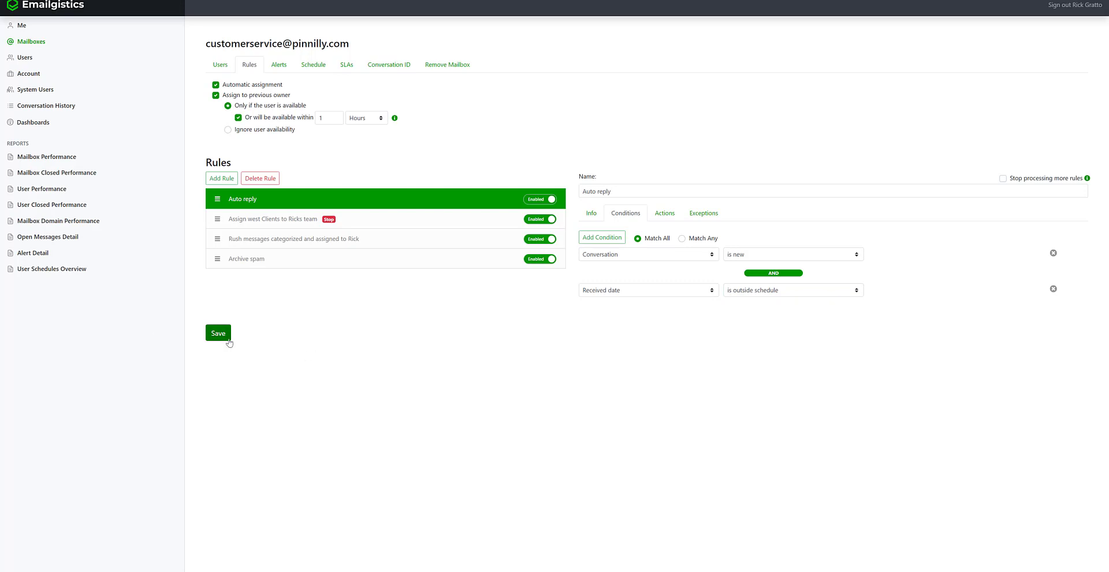
left_click(218, 333)
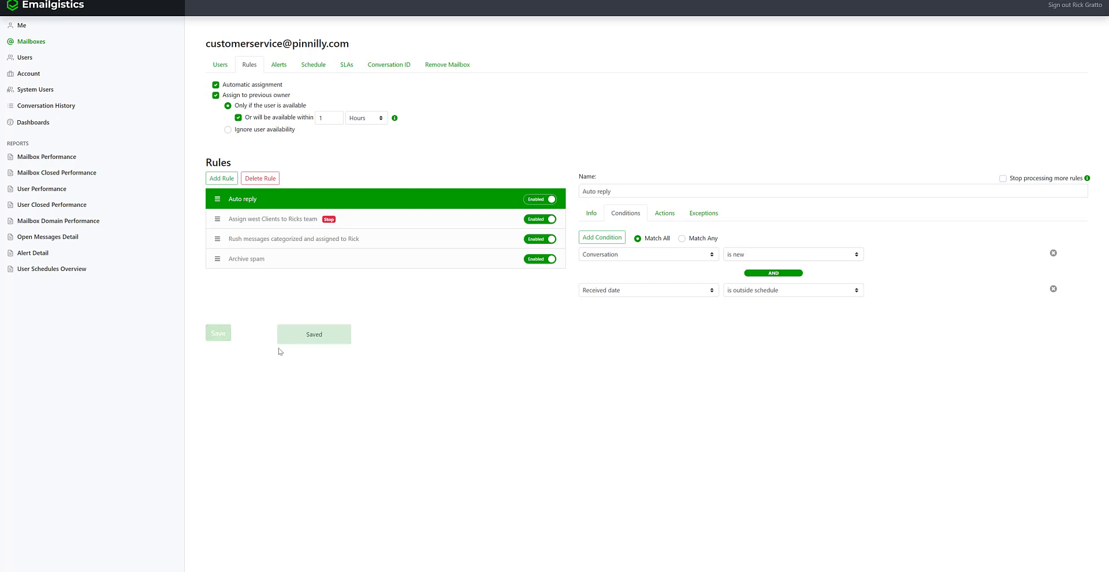